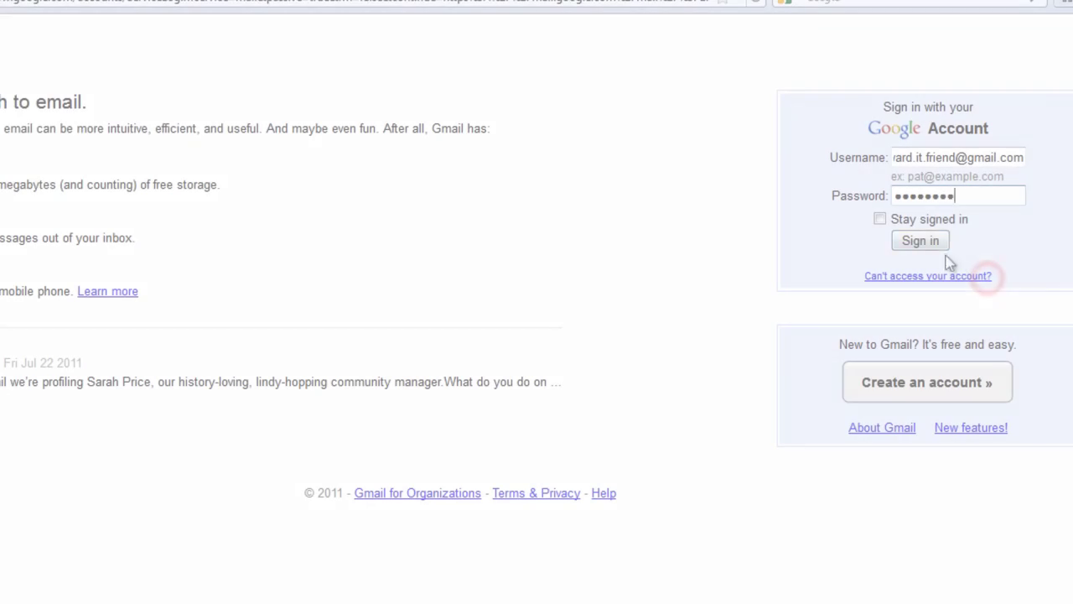
Sign in to the Gmail account and have the browser save the password
left_click(922, 240)
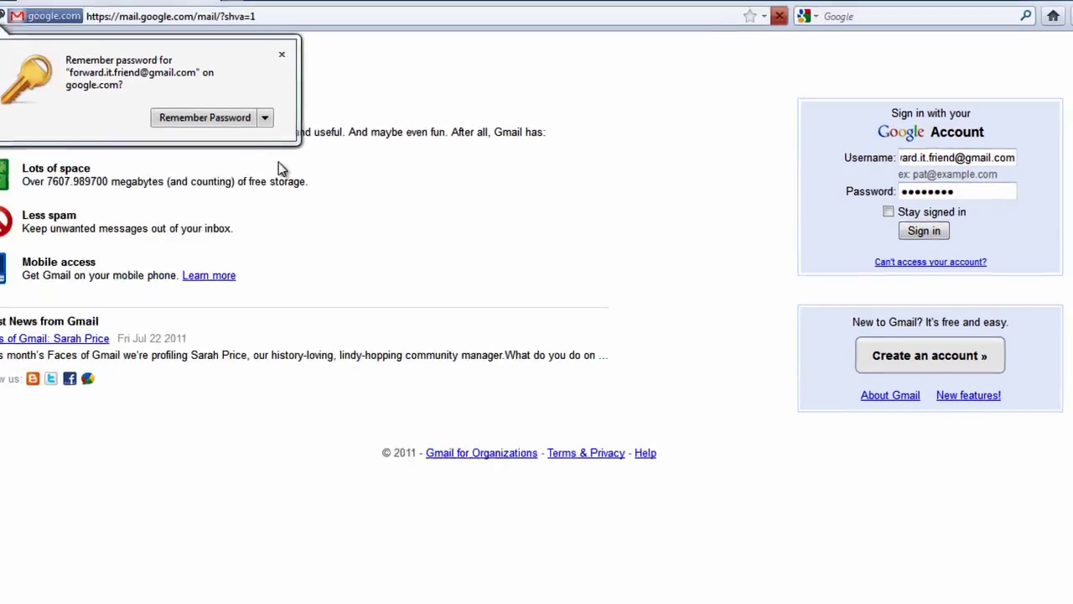
left_click(223, 118)
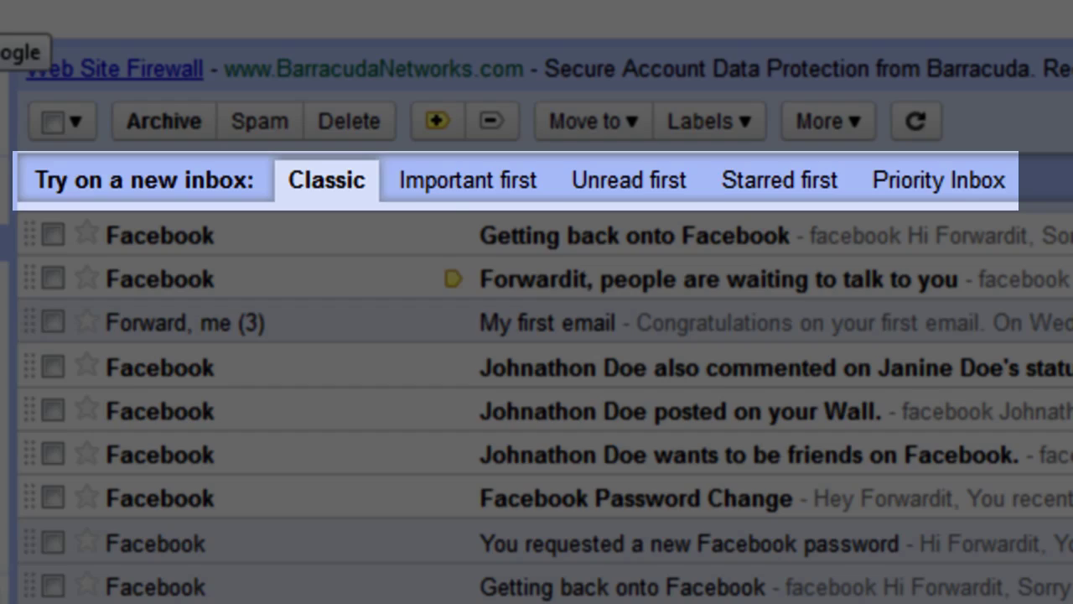
Cycle the inbox through Important first, Unread first and Starred first, ending on Priority Inbox
left_click(454, 181)
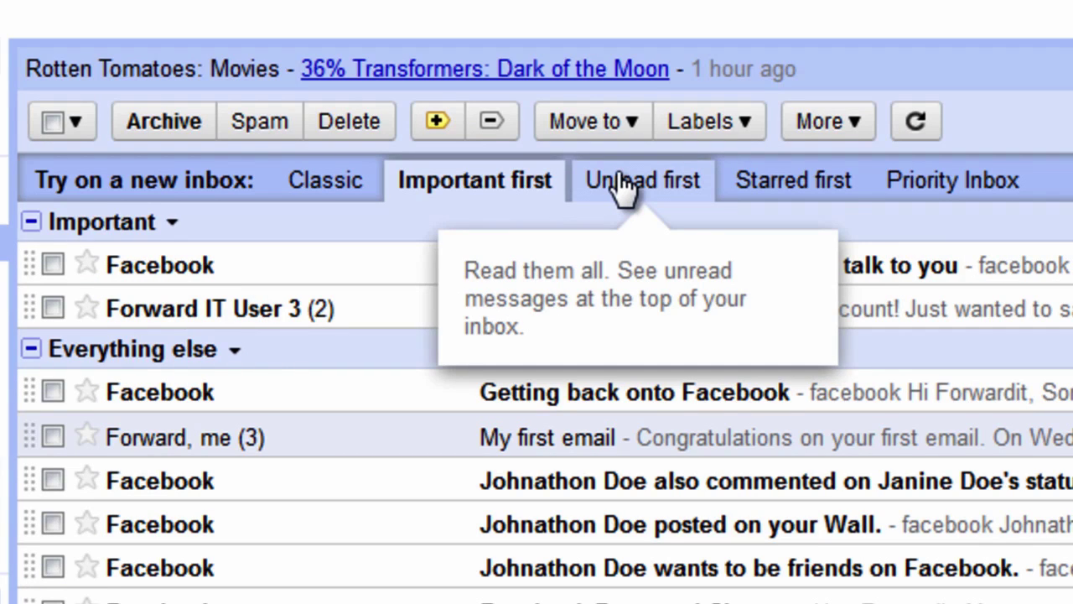
left_click(618, 177)
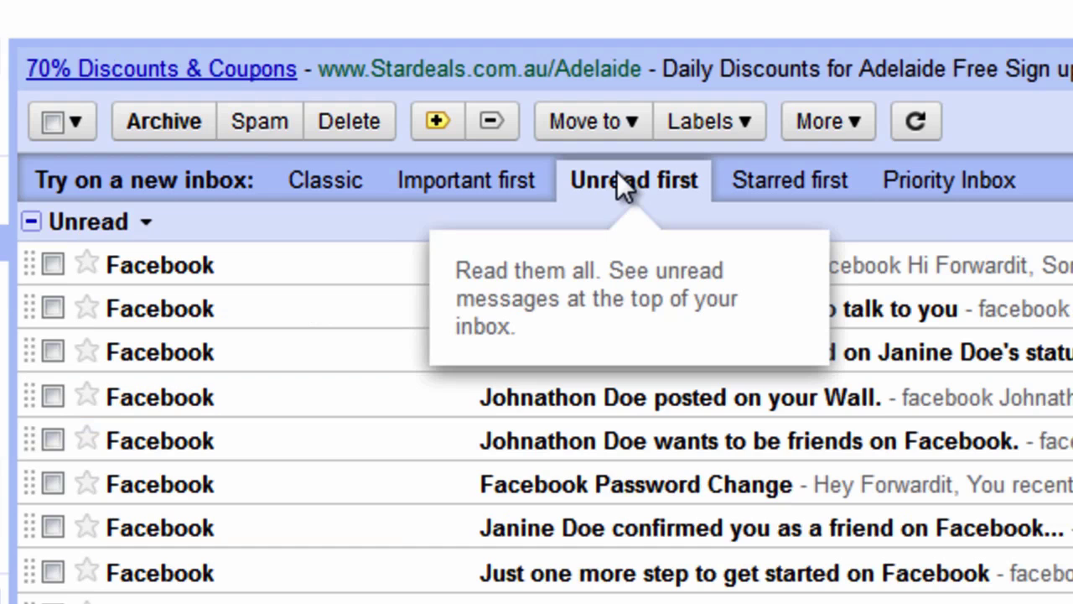
left_click(766, 176)
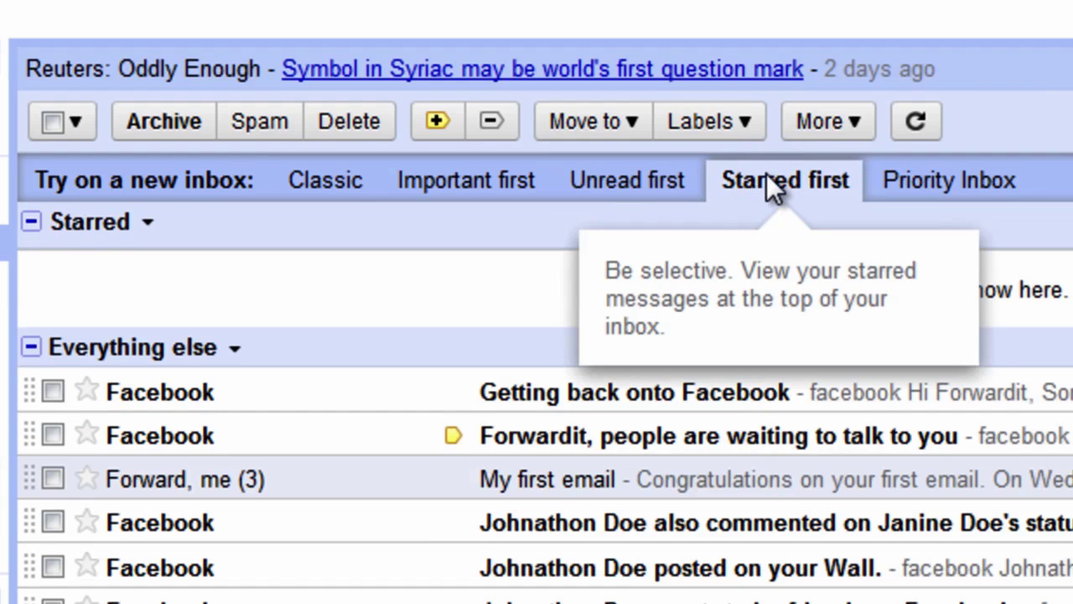
left_click(905, 182)
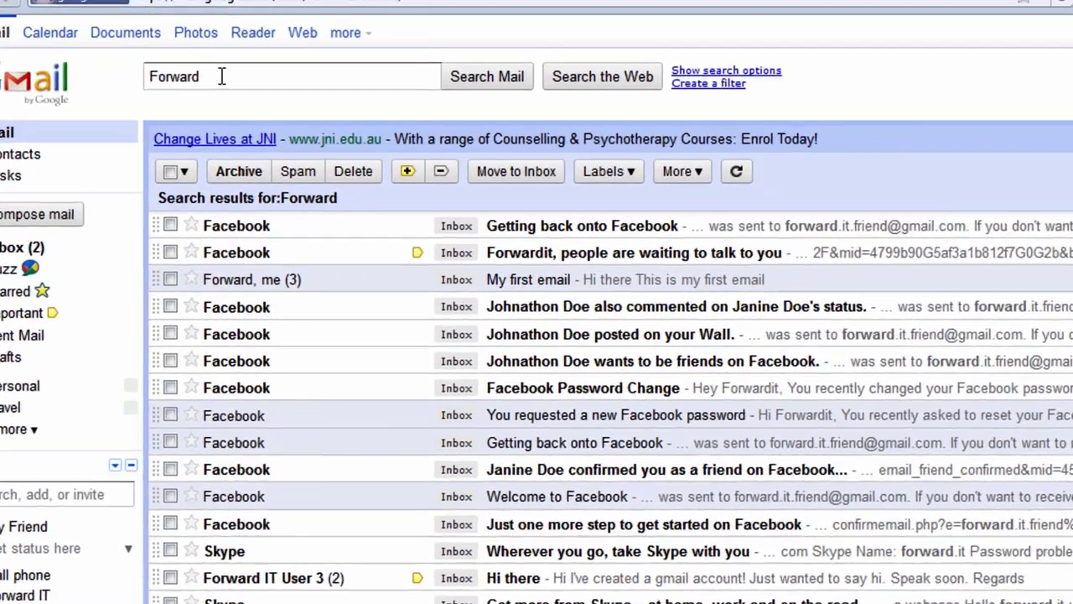
Select the current 'Forward' query in the search box so it can be replaced
left_click_drag(210, 63, 155, 63)
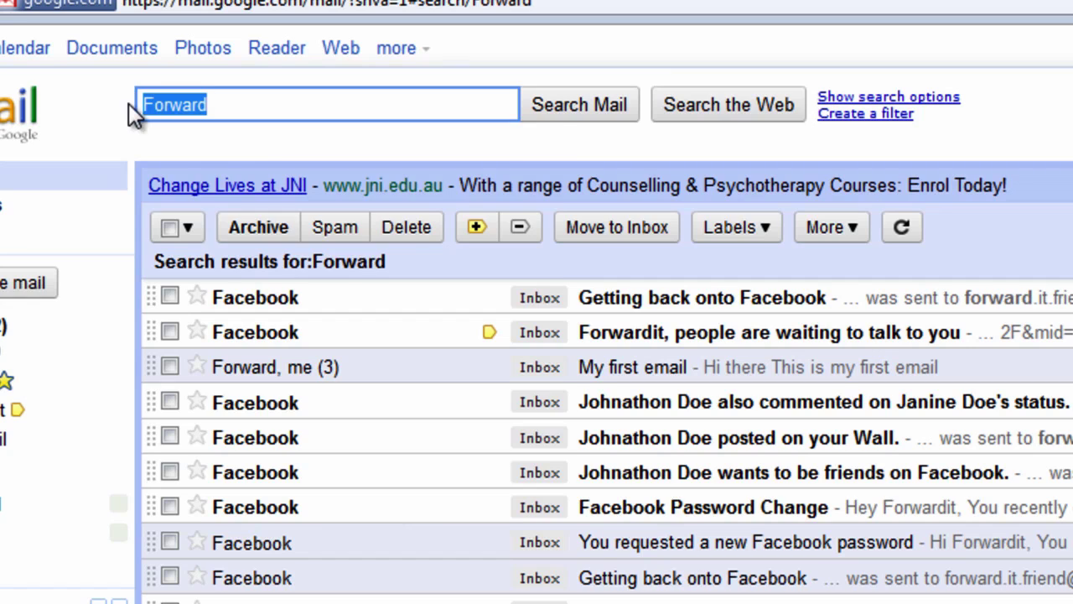
Search the mail for 'skype'
type("skype")
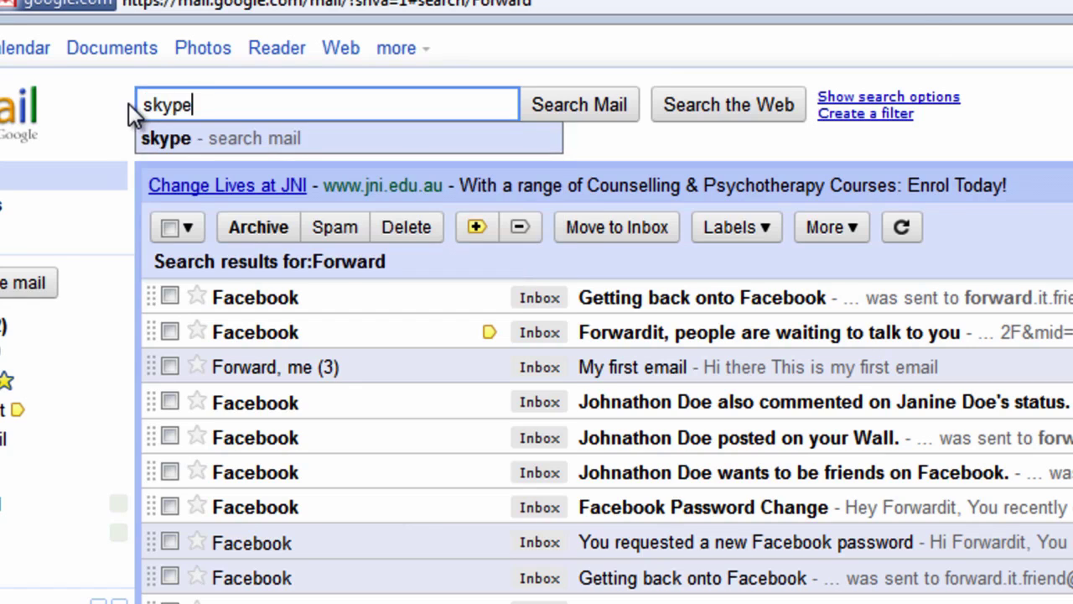
key("Return")
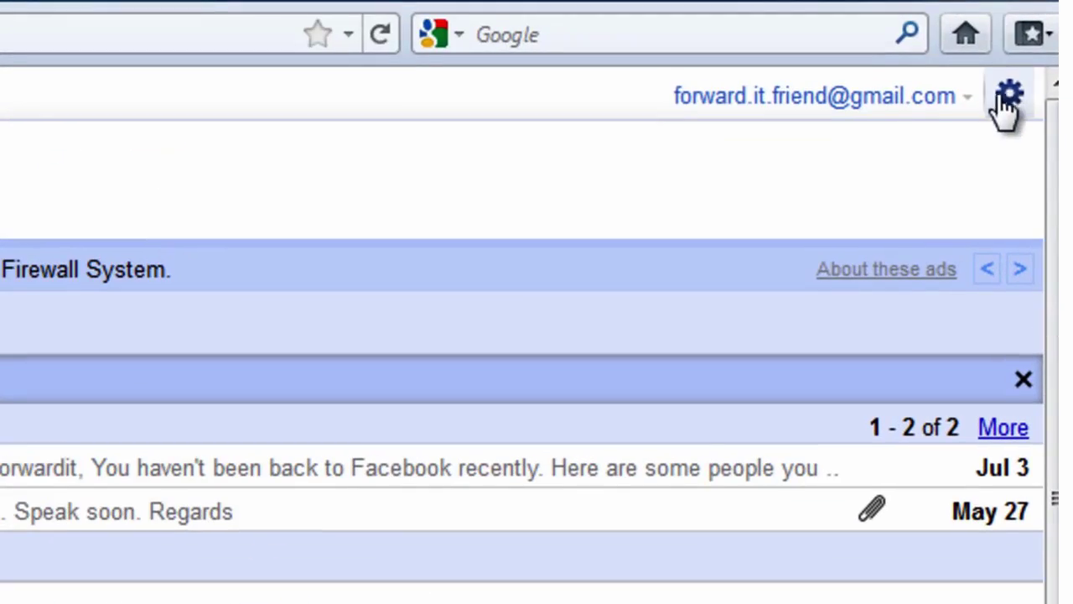
Create a 'Friends' label from the Labels settings and return to the inbox
left_click(1007, 99)
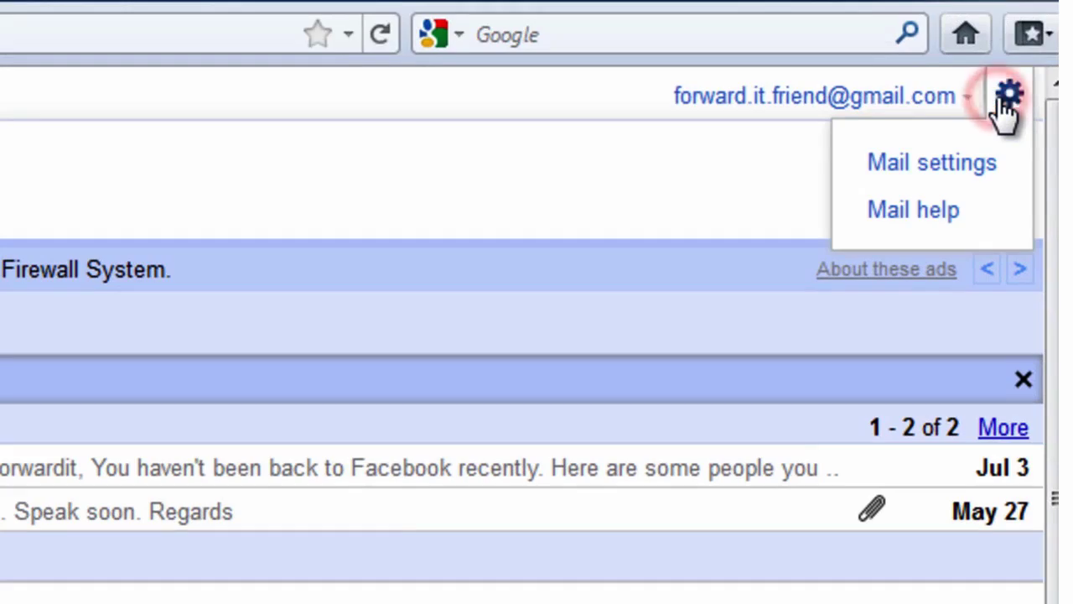
left_click(956, 165)
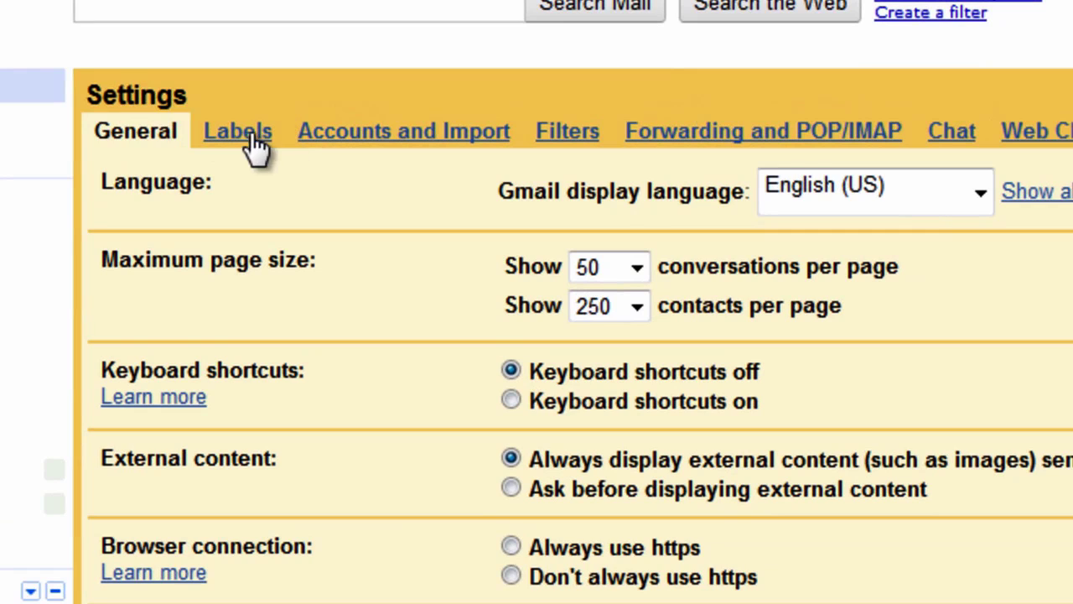
left_click(238, 132)
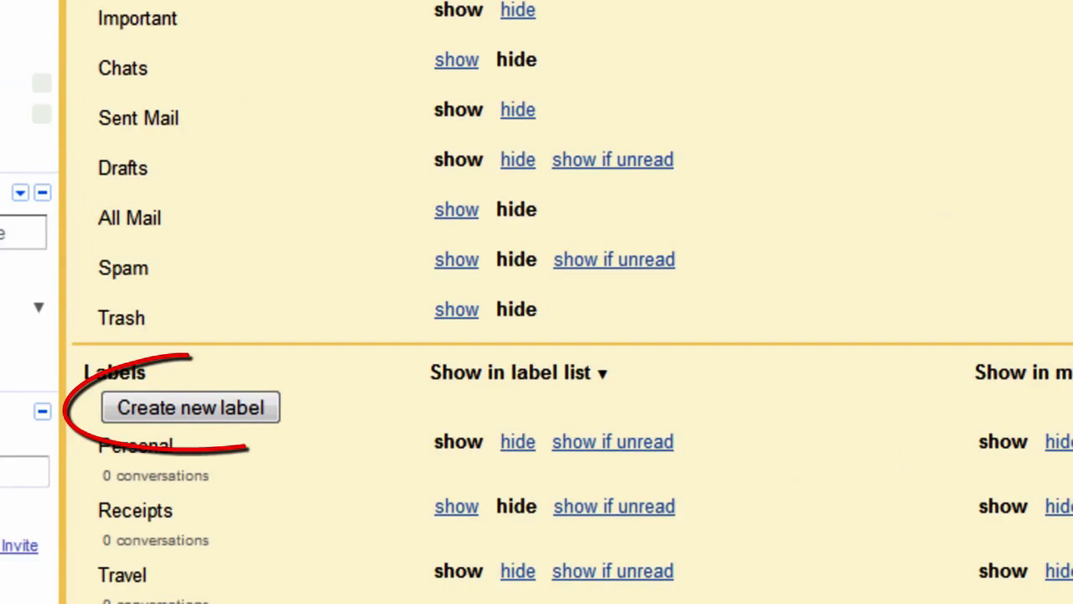
left_click(242, 409)
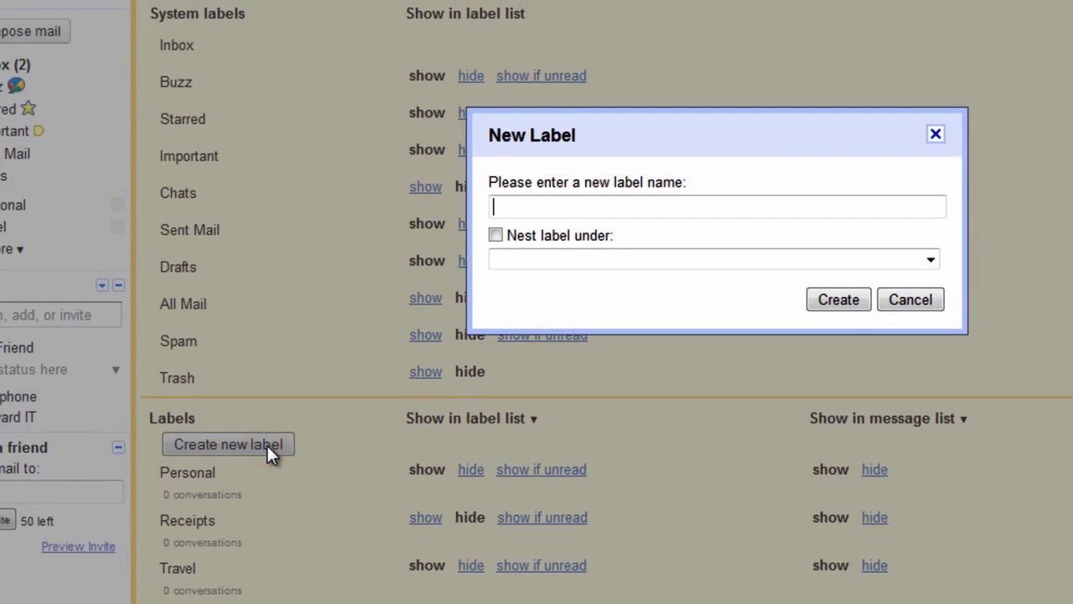
type("Friends")
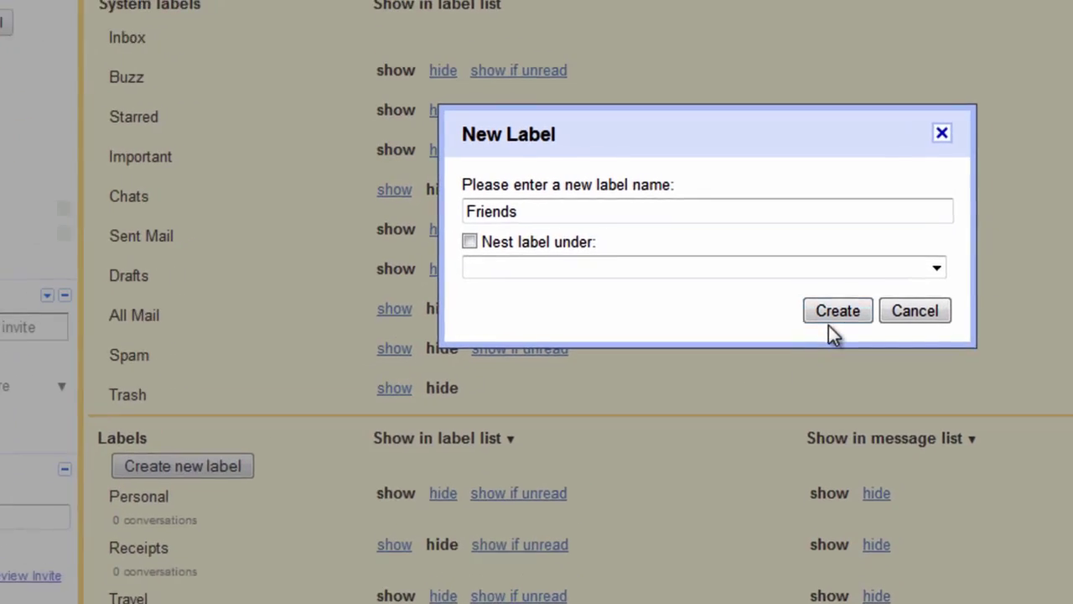
left_click(832, 317)
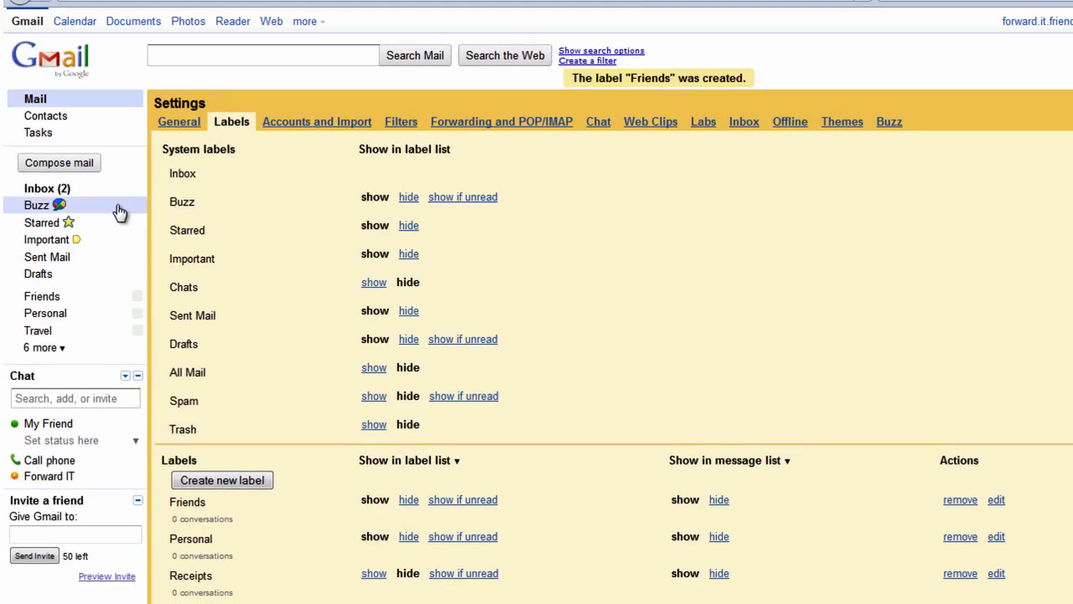
left_click(48, 190)
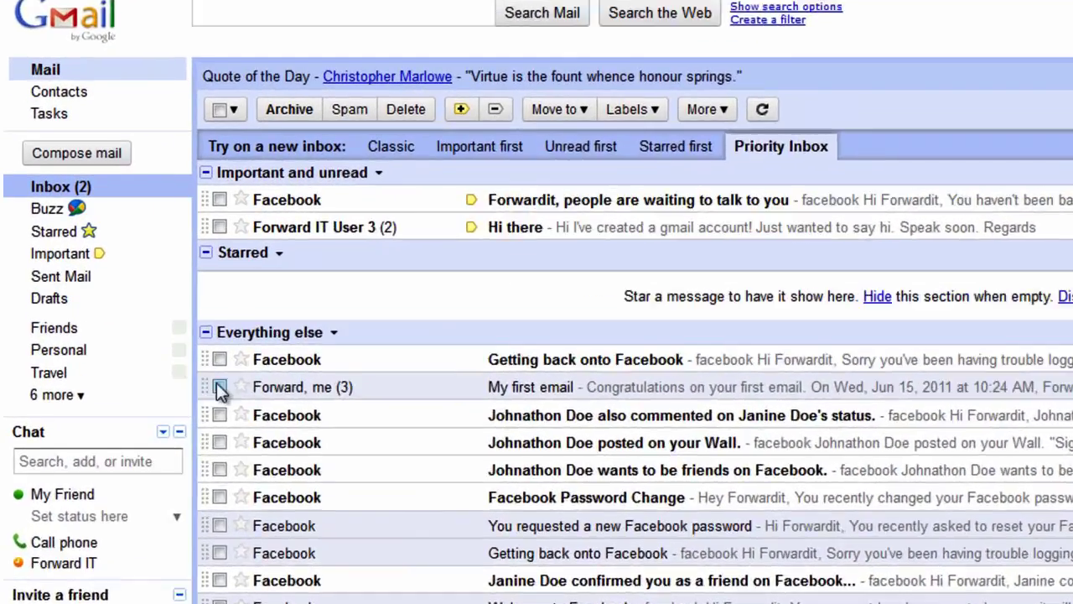
Apply the Friends label to 'My first email' and 'Hi there', then view the Friends label
left_click(167, 341)
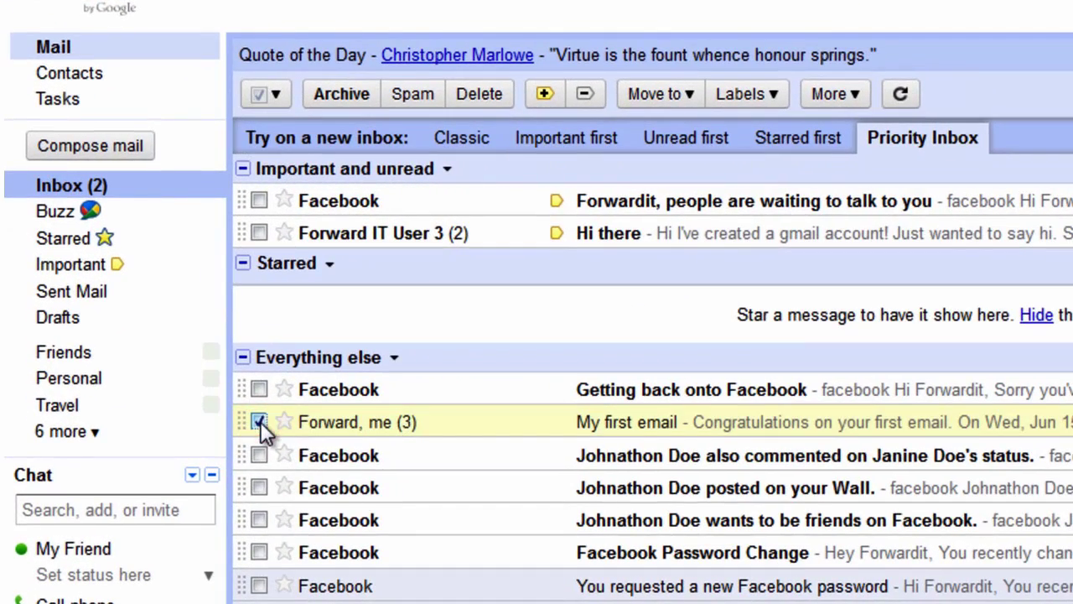
left_click(777, 92)
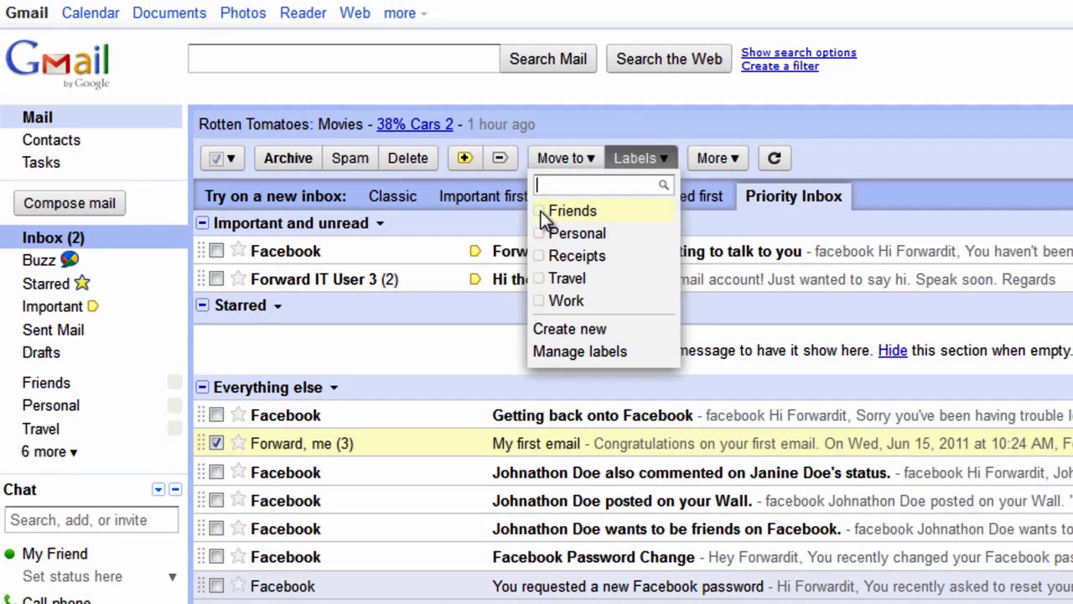
left_click(561, 211)
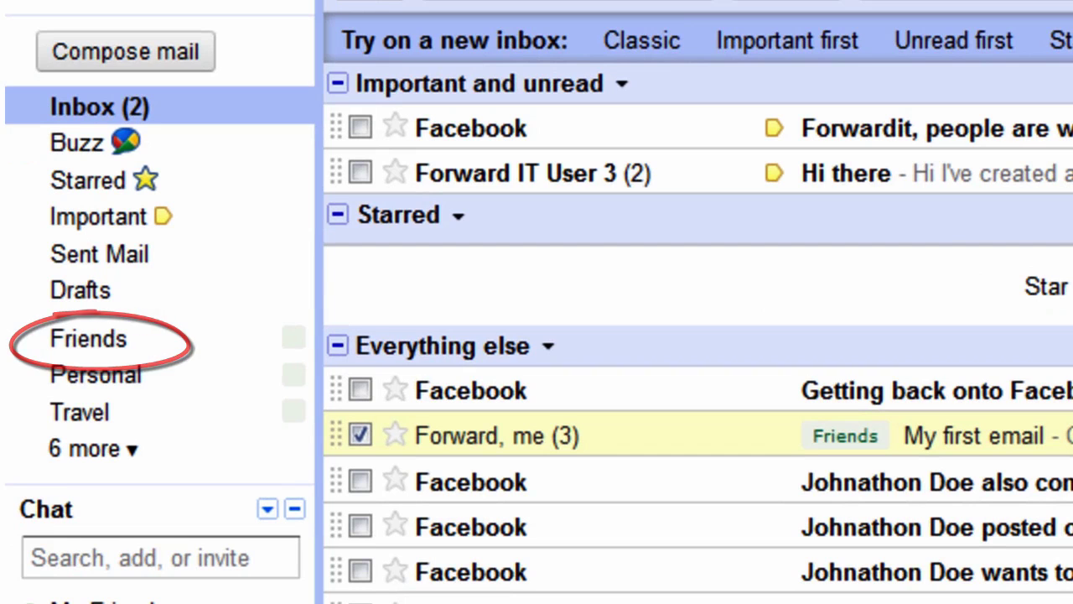
left_click_drag(88, 338, 889, 259)
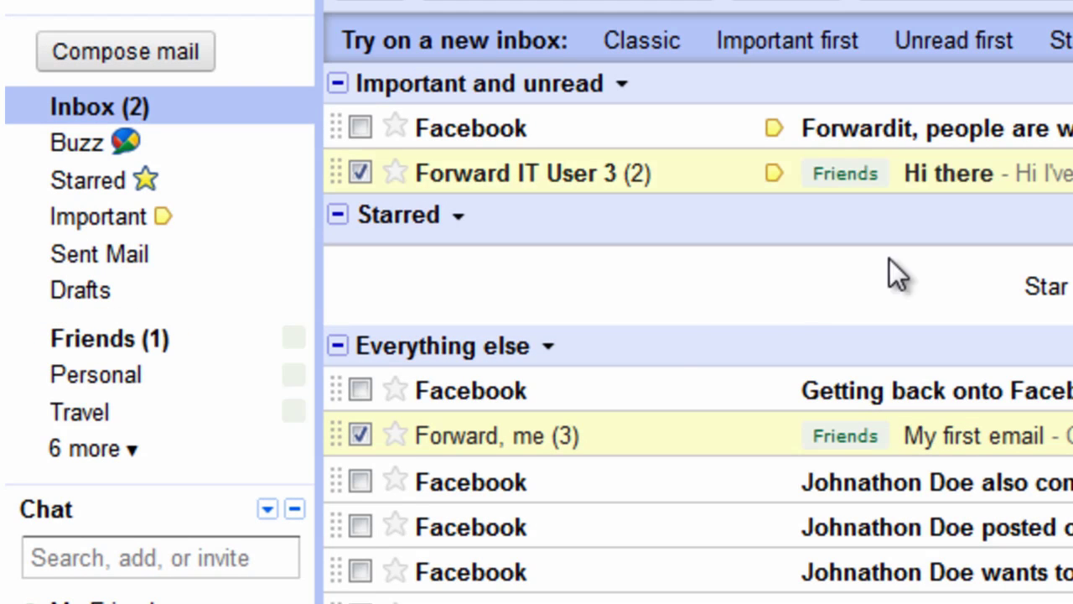
left_click(121, 346)
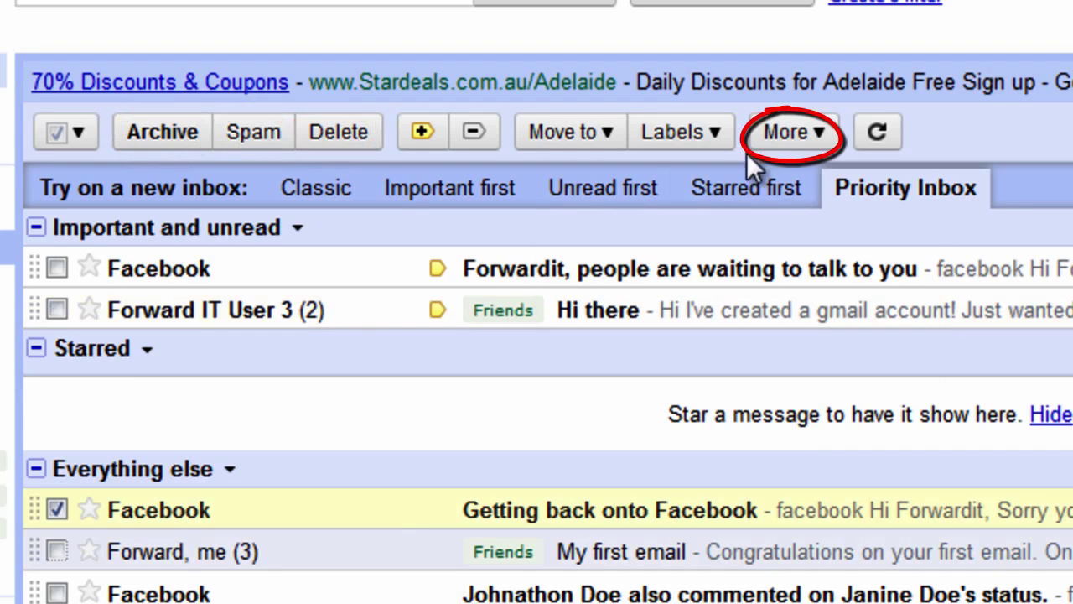
Select only the 'Getting back onto Facebook' conversation and mark it as read
left_click(797, 134)
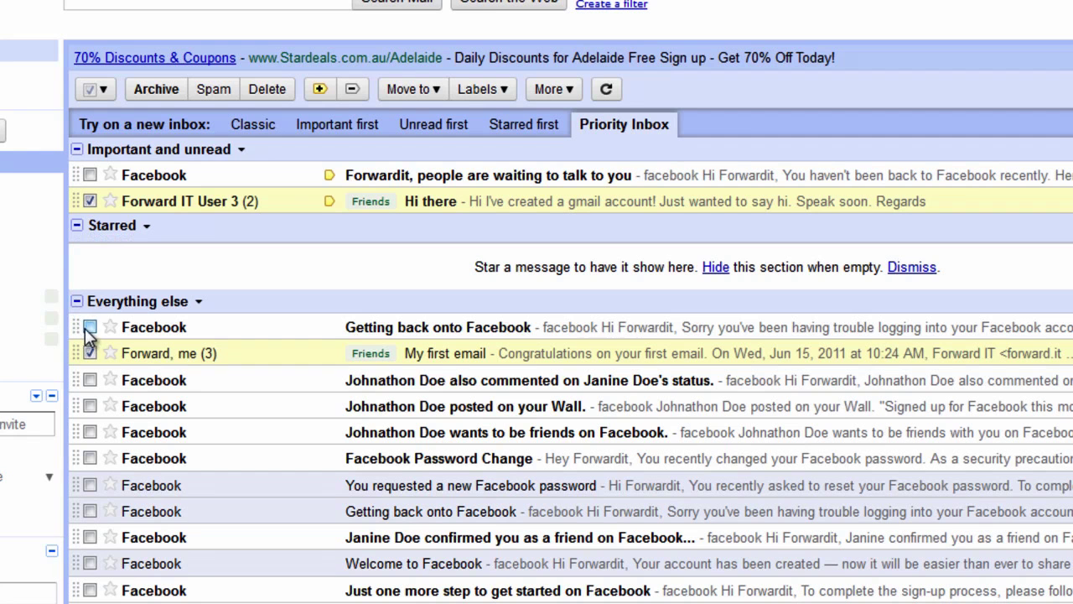
left_click(89, 201)
left_click(90, 353)
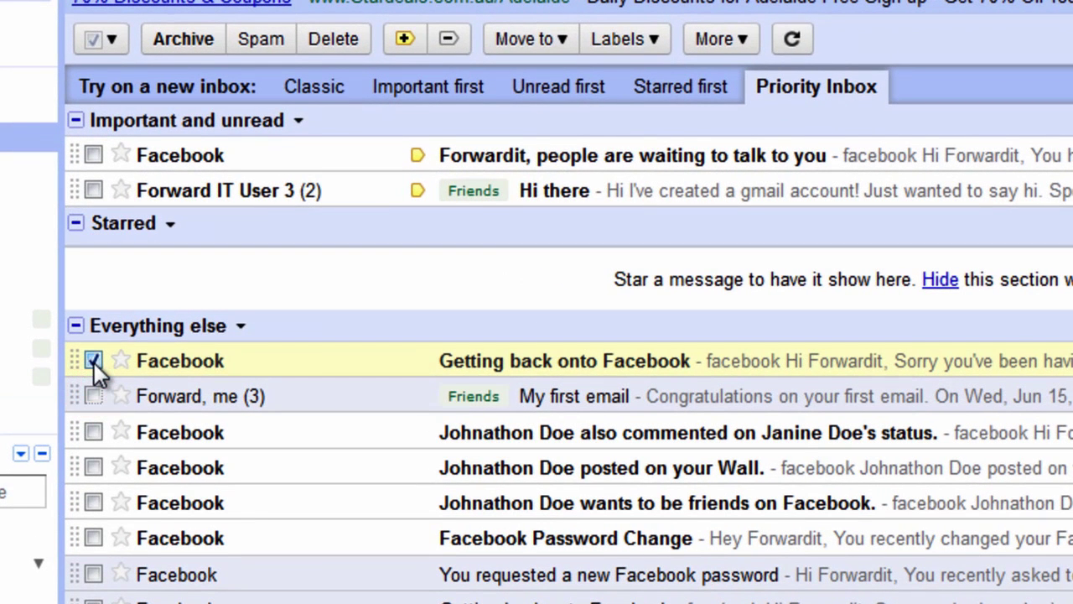
left_click(726, 40)
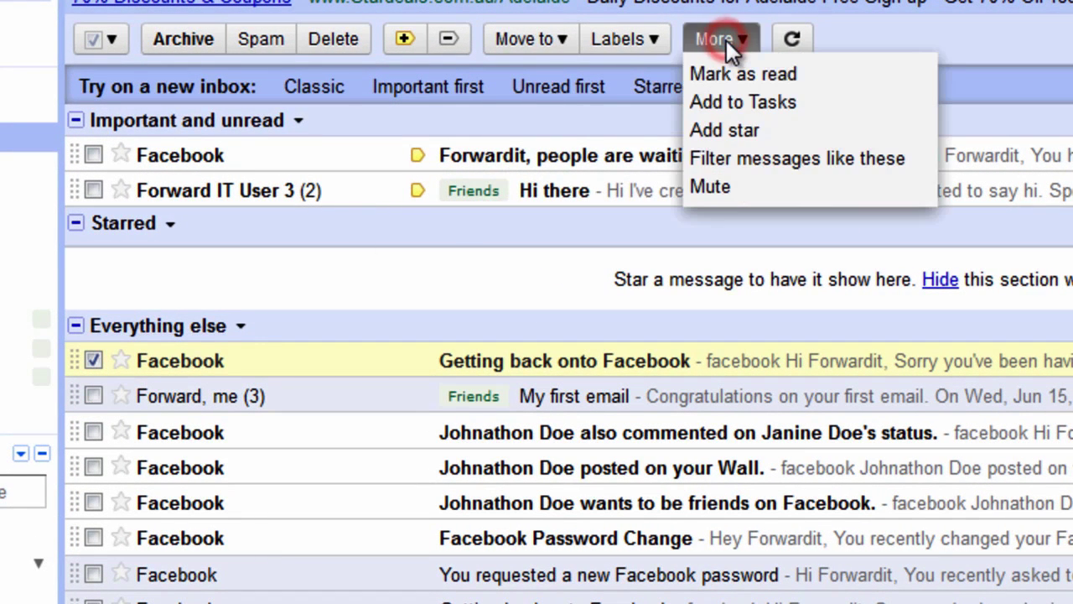
left_click(749, 75)
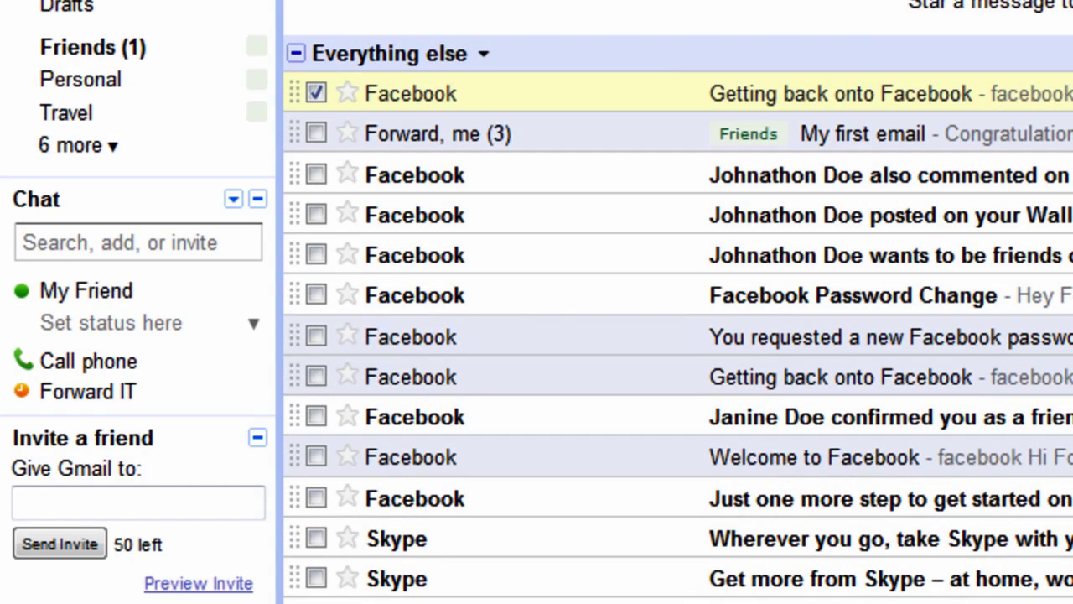
Bring up the Forward IT contact card from the Chat list
mouse_move(91, 415)
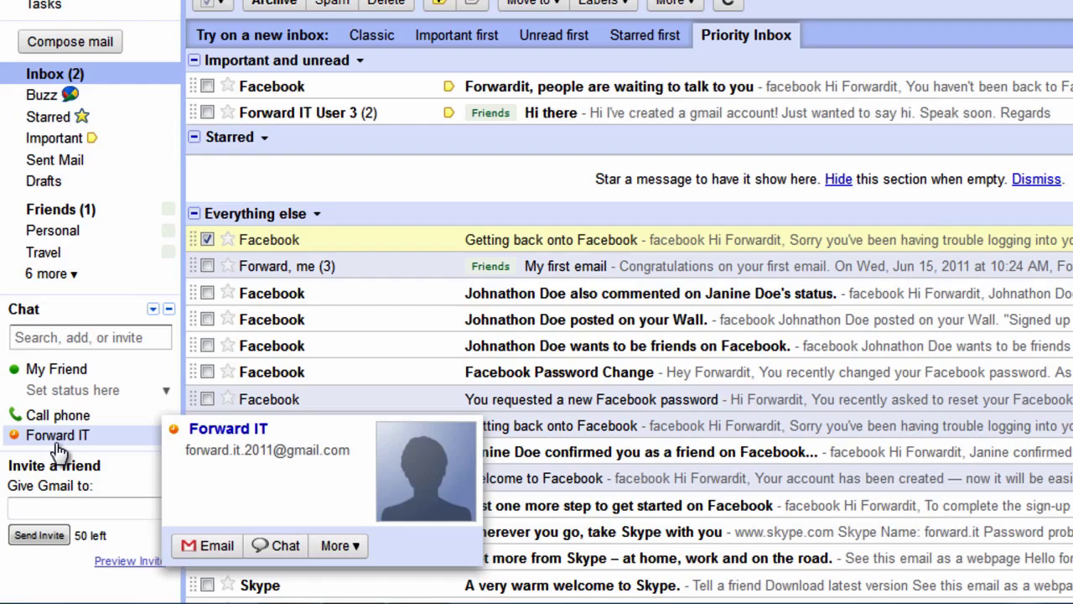
Open a chat with Forward IT and send the greeting 'Hi'
left_click(54, 436)
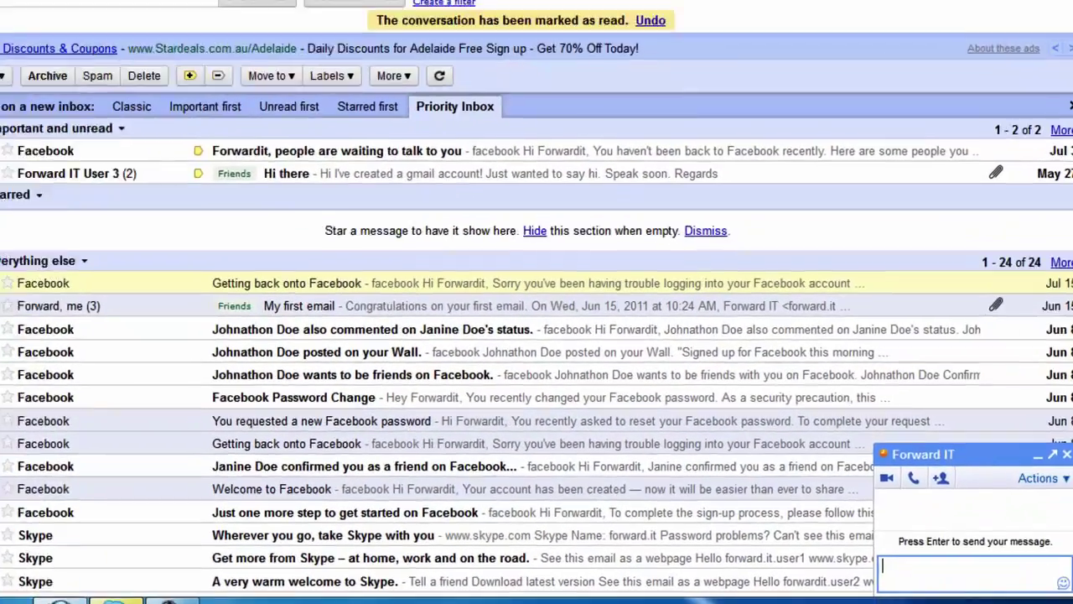
type("Hi")
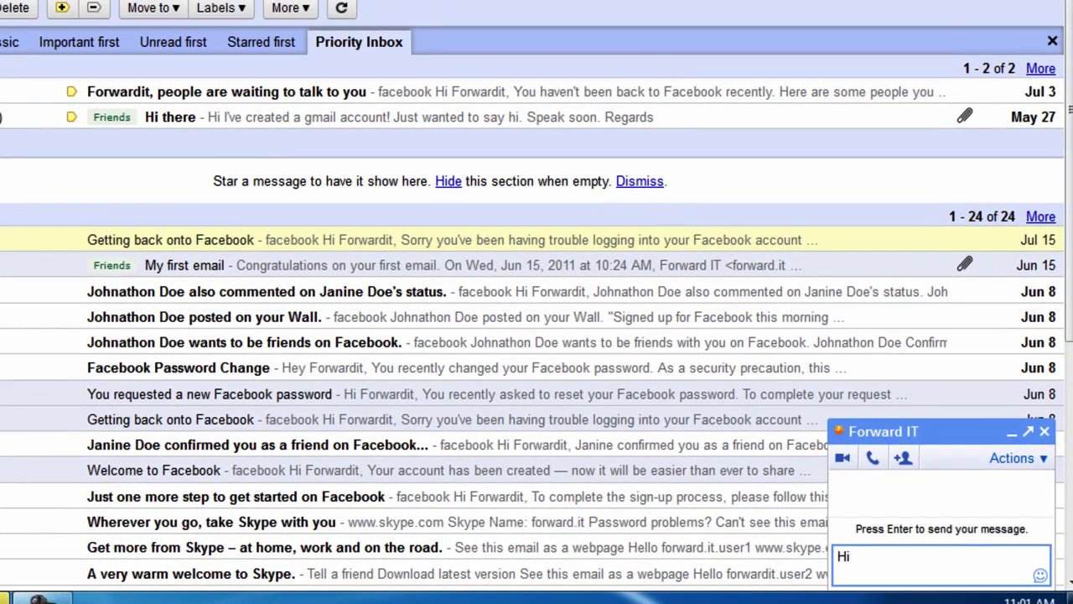
key("Return")
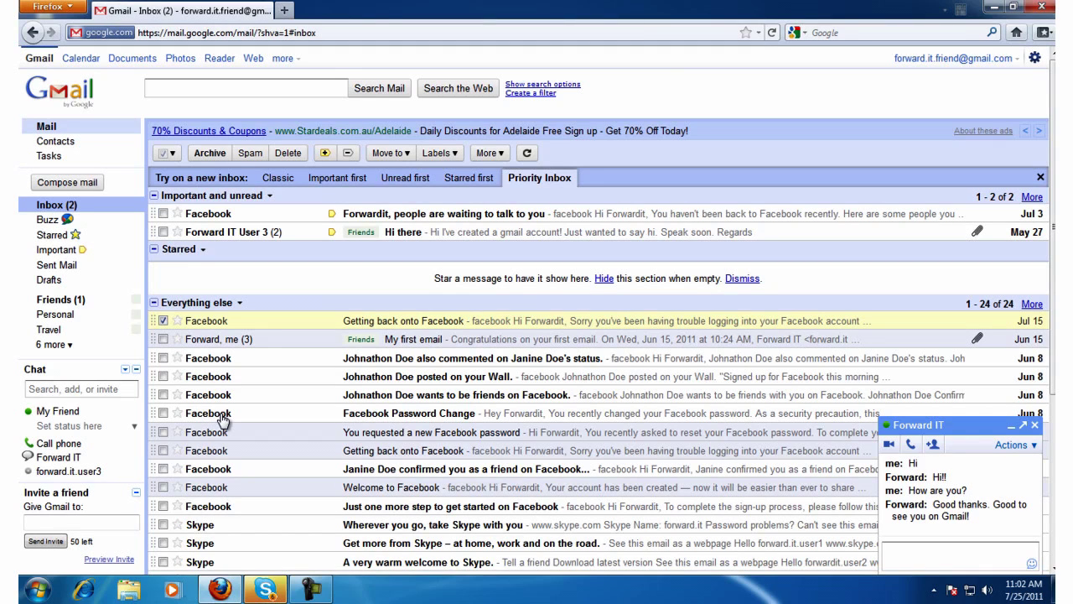
Forward 'My first email' to the recipient's address, retitled 'Here is my first email!', with a note
left_click(216, 339)
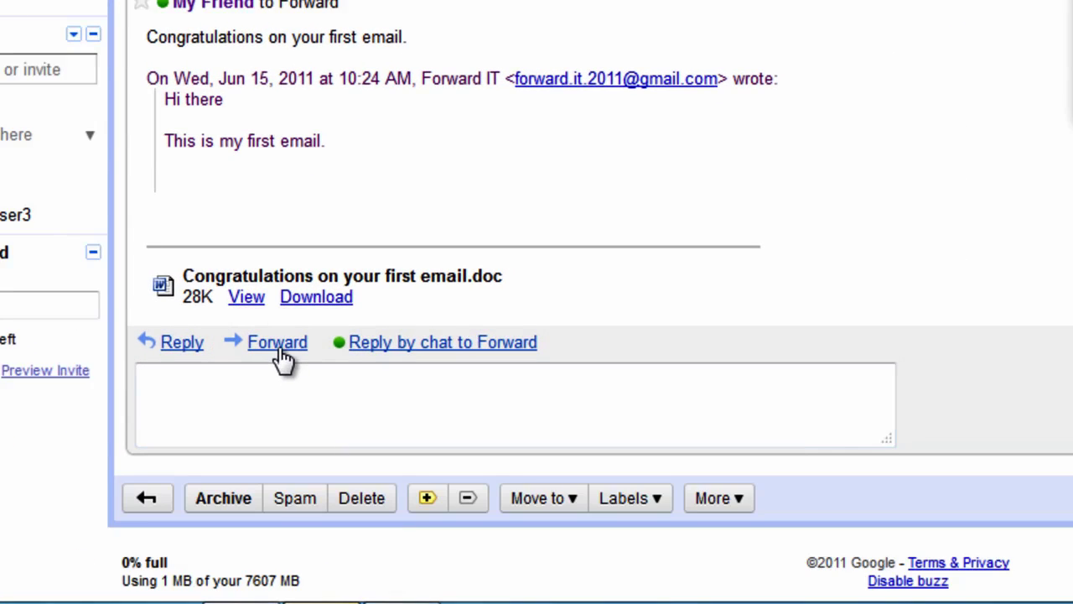
left_click(282, 352)
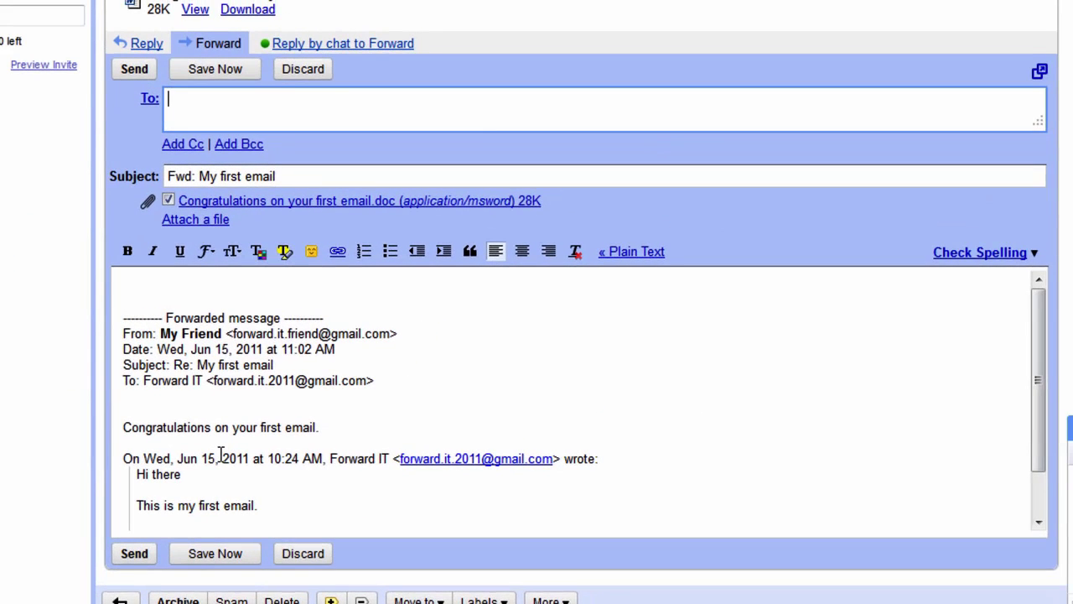
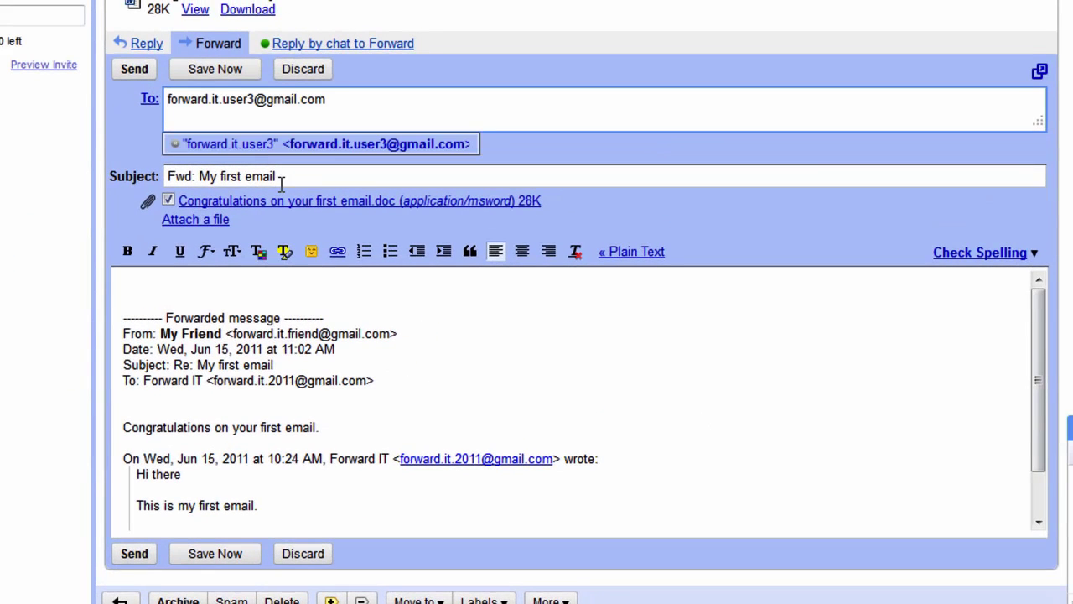
left_click(304, 183)
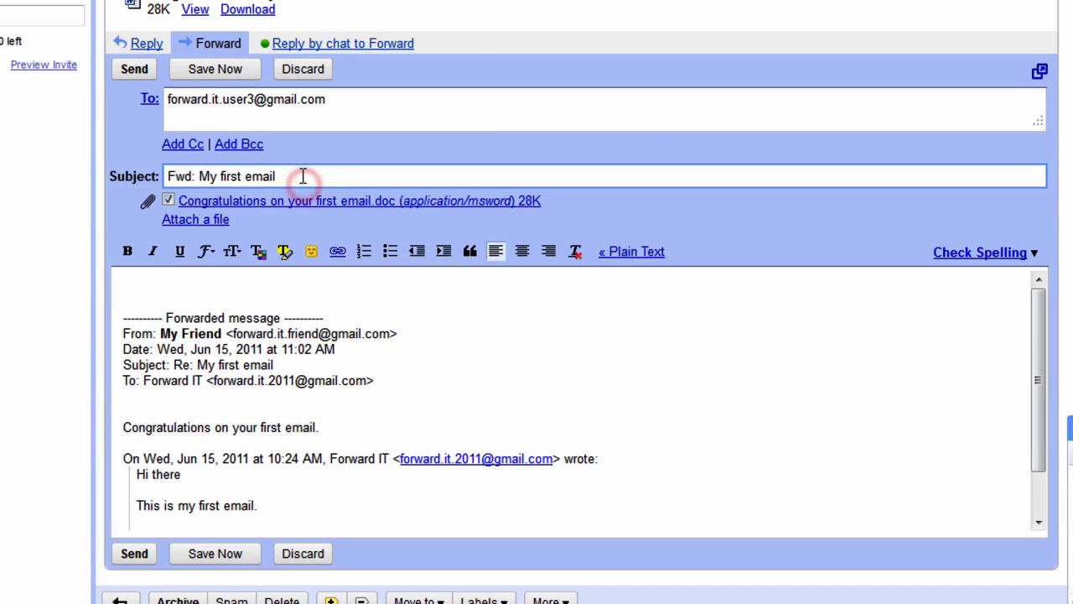
left_click_drag(305, 177, 163, 177)
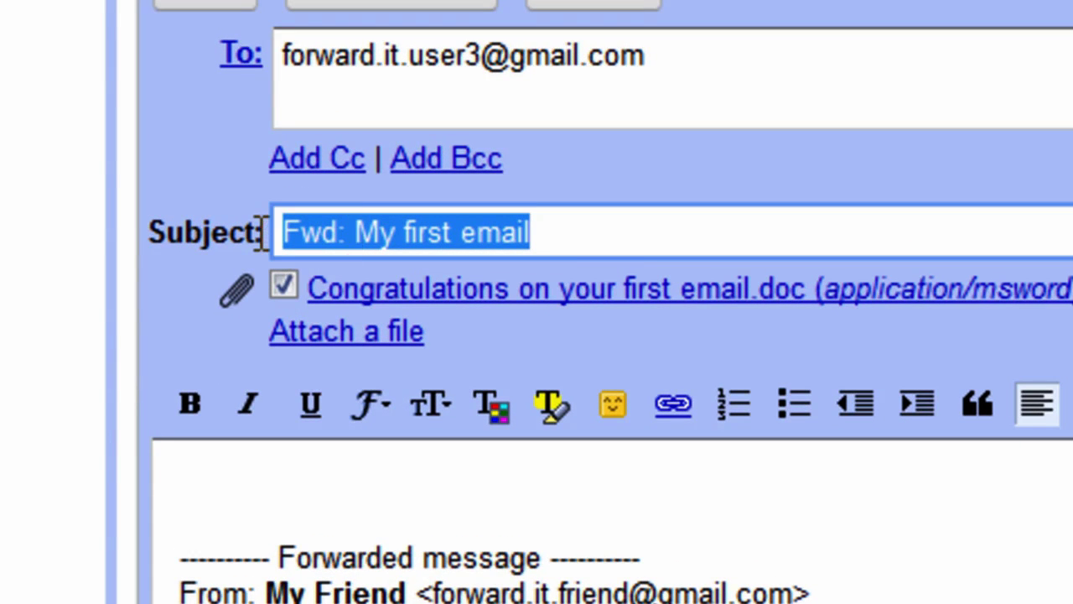
type("Here is my first email!")
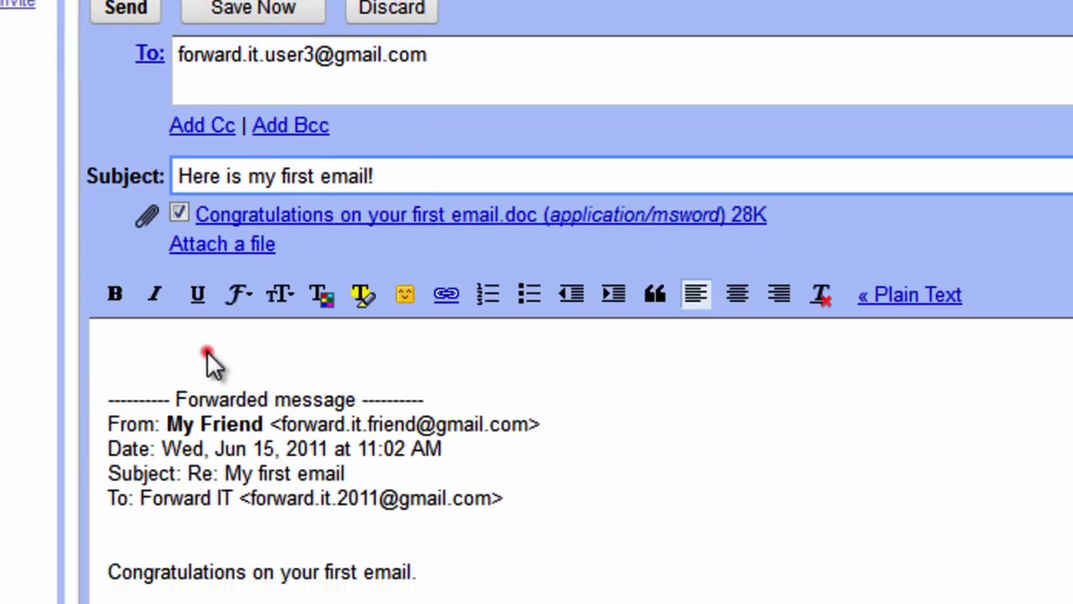
left_click(207, 351)
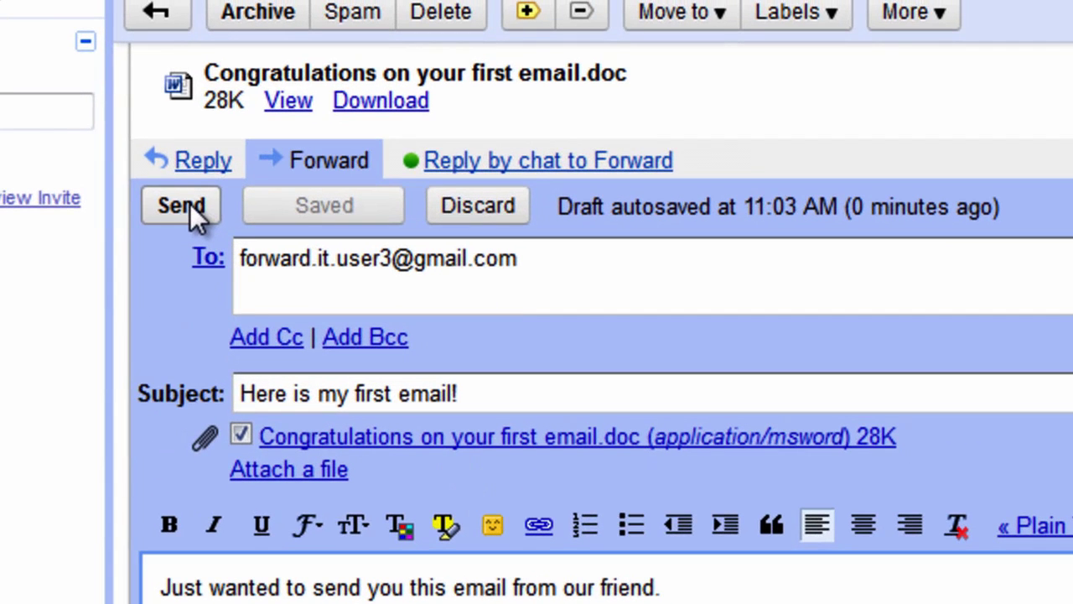
left_click(190, 205)
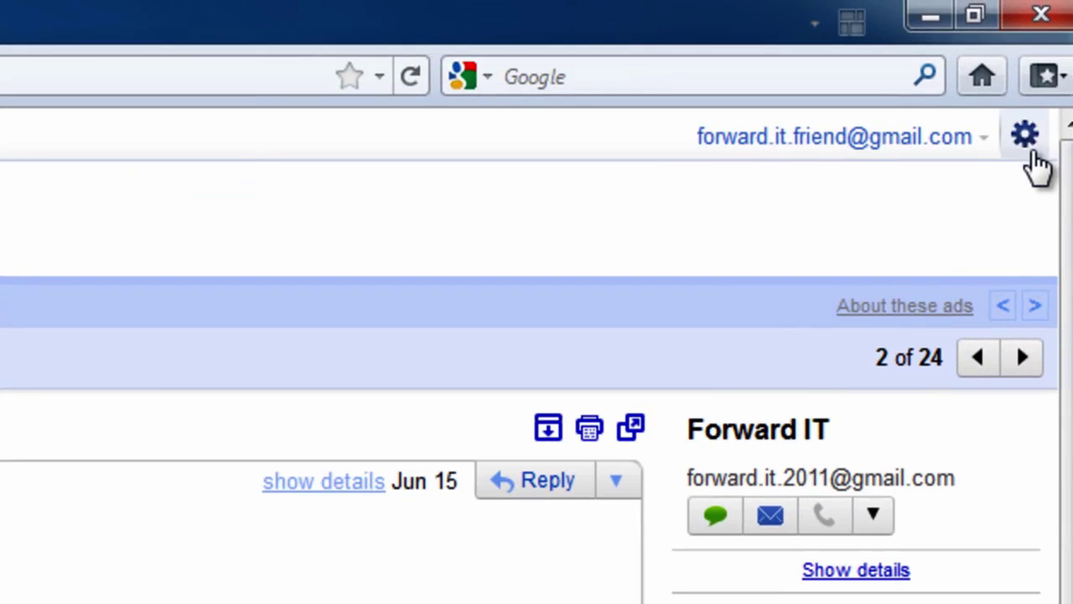
Go to Mail settings from the gear menu and scroll down to the My picture row
left_click(1048, 45)
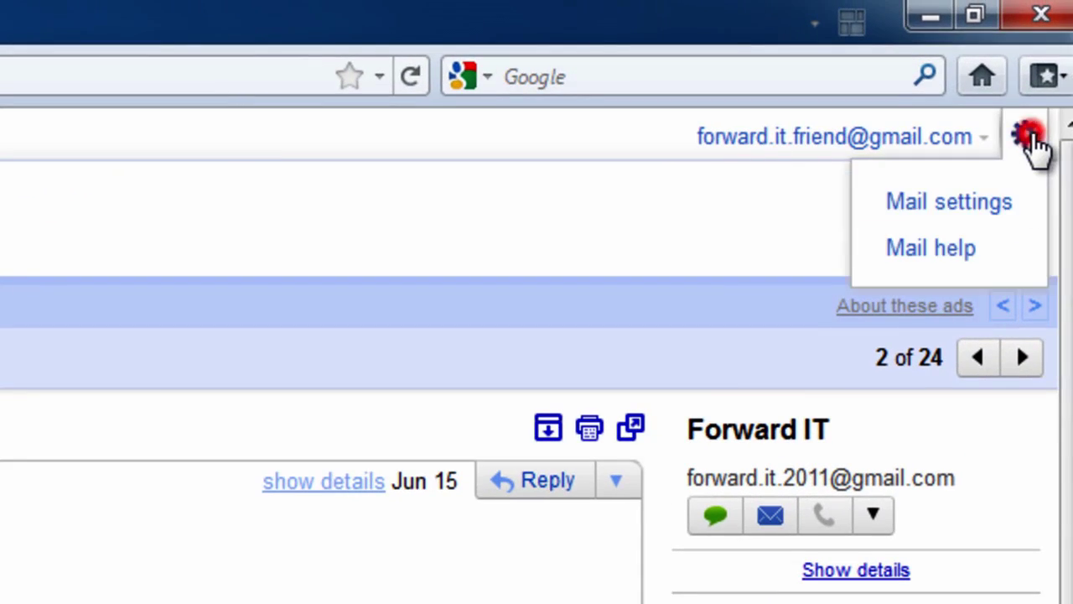
left_click(999, 207)
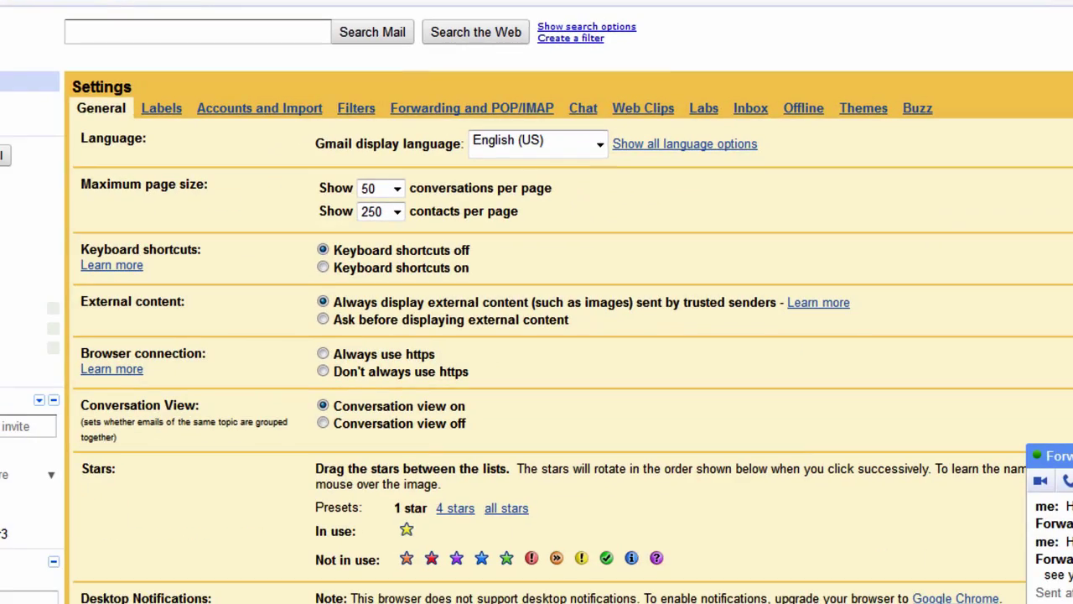
scroll(648, 201, "down", 5)
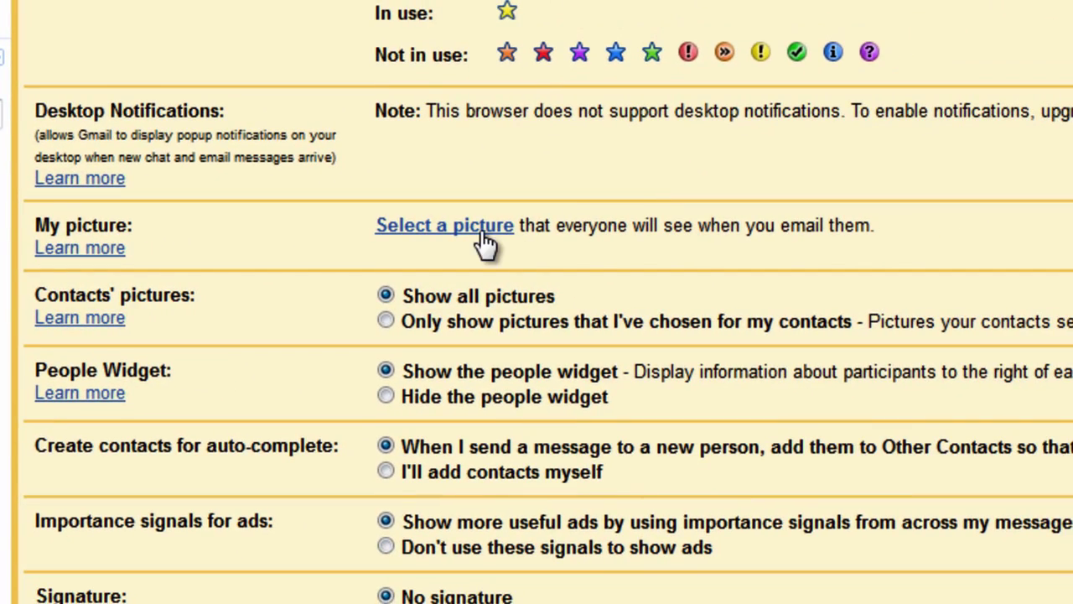
Upload zz_albert_e as the profile picture, enlarge the crop box around the face, and apply it
left_click(485, 244)
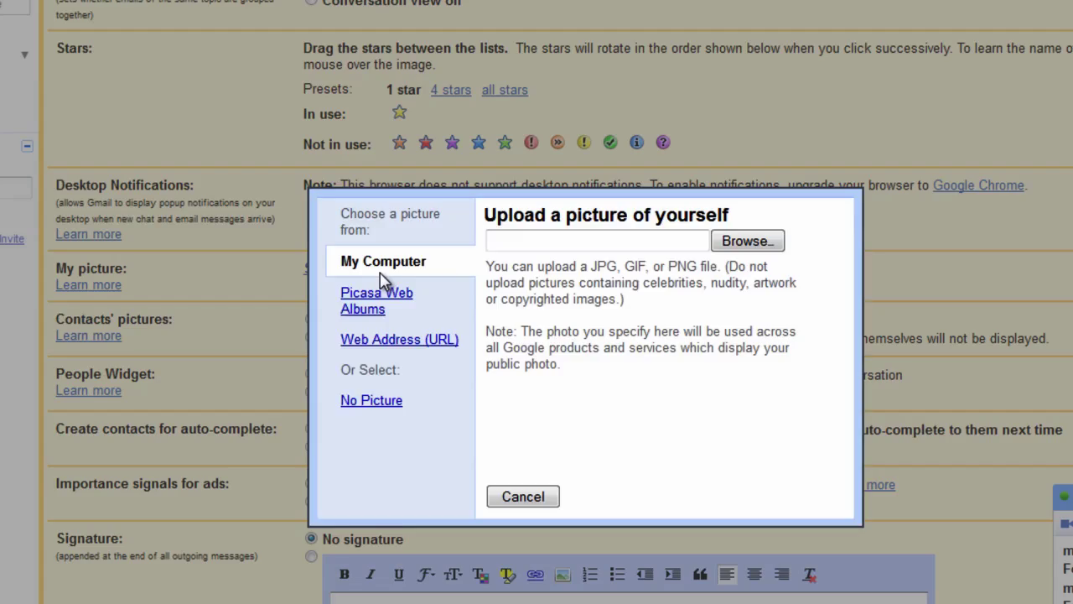
left_click(745, 242)
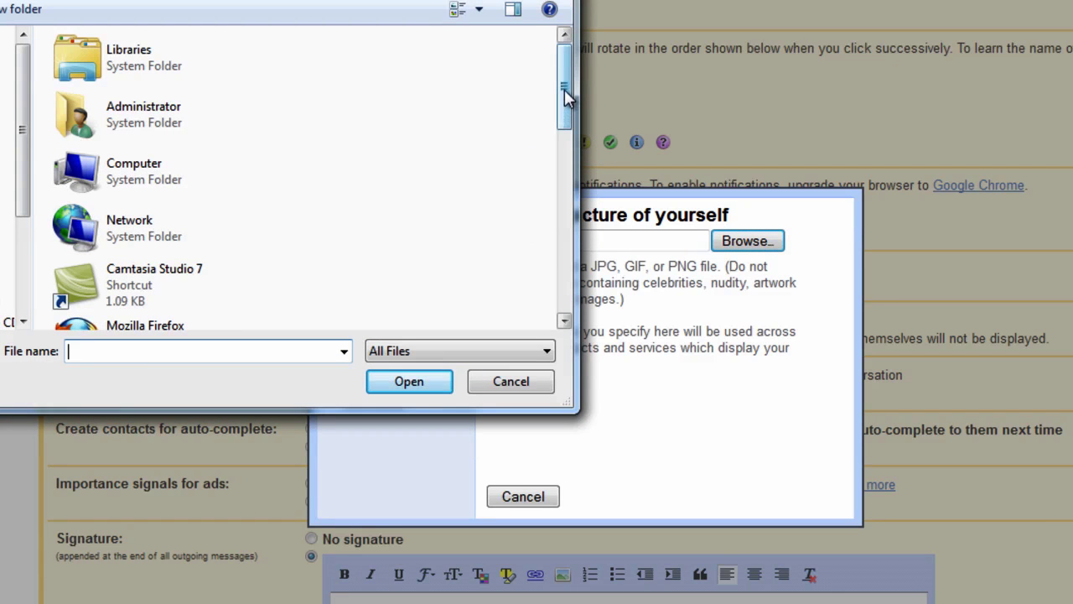
left_click_drag(564, 89, 549, 306)
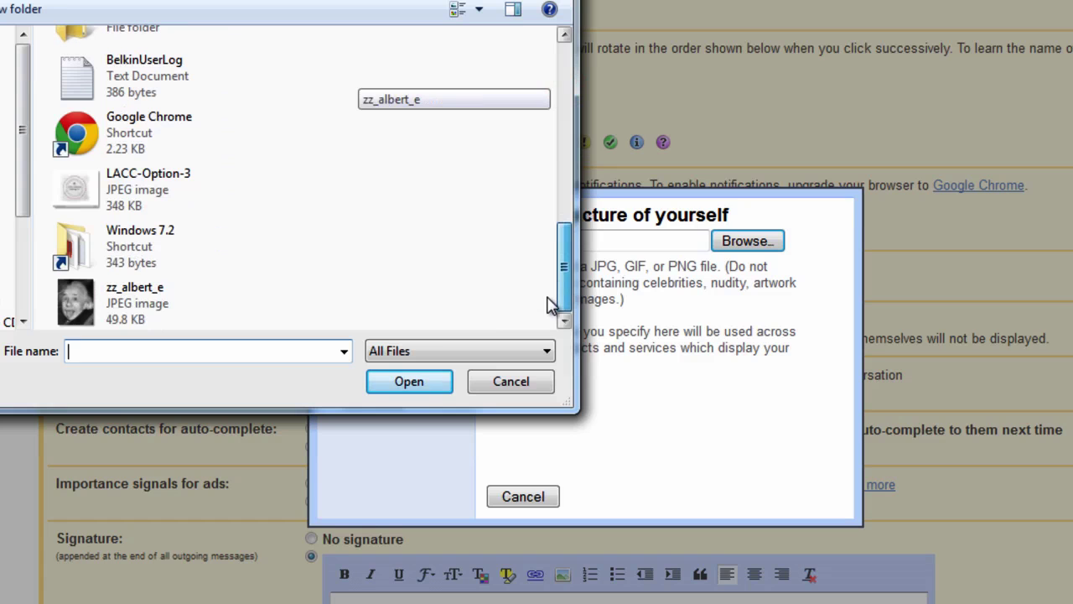
left_click(135, 311)
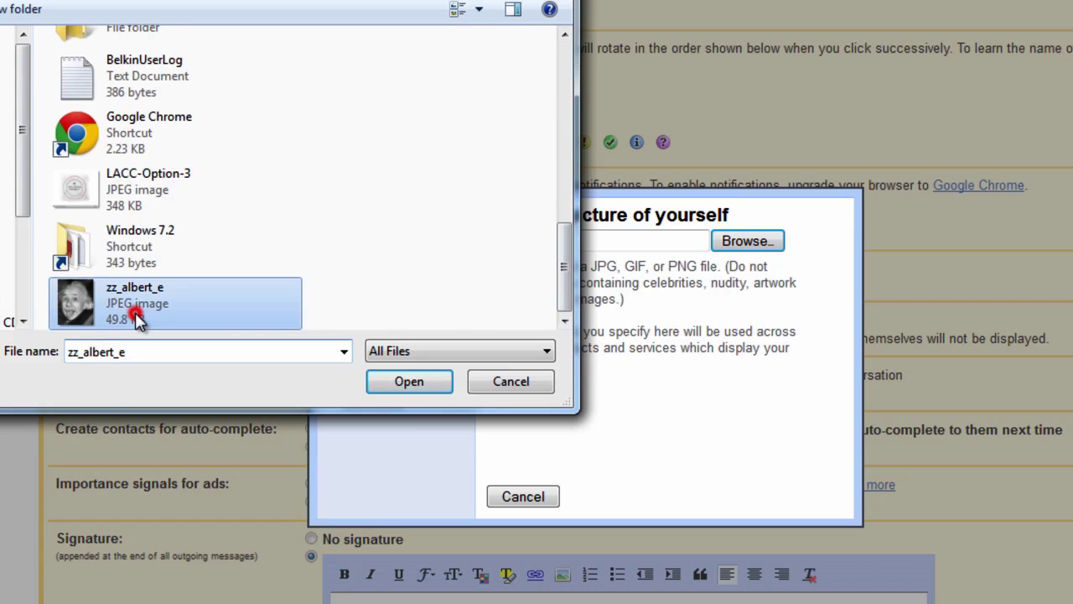
left_click(409, 384)
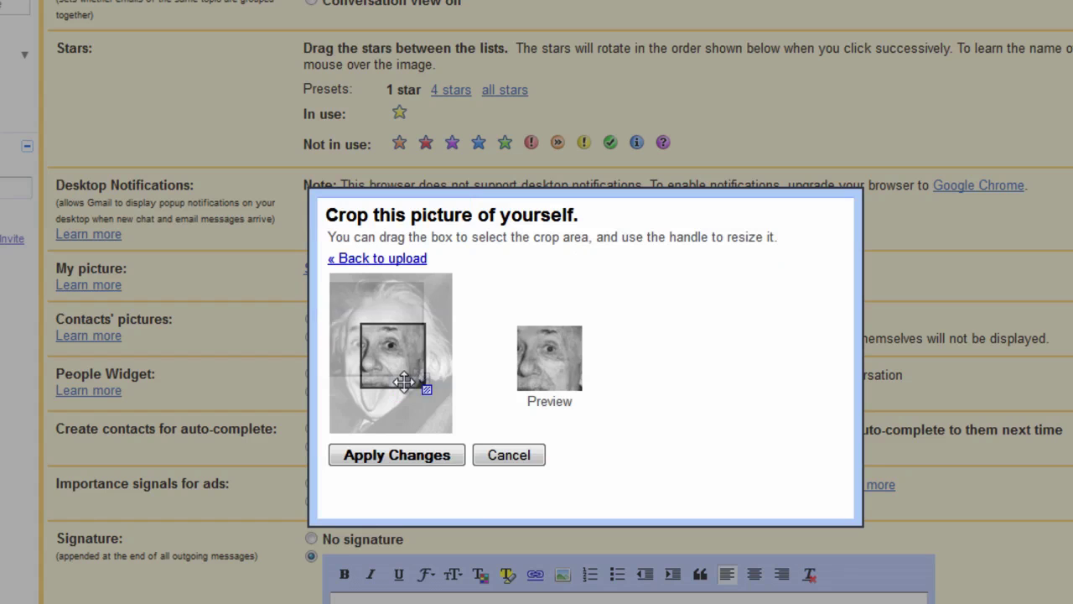
left_click_drag(426, 389, 419, 383)
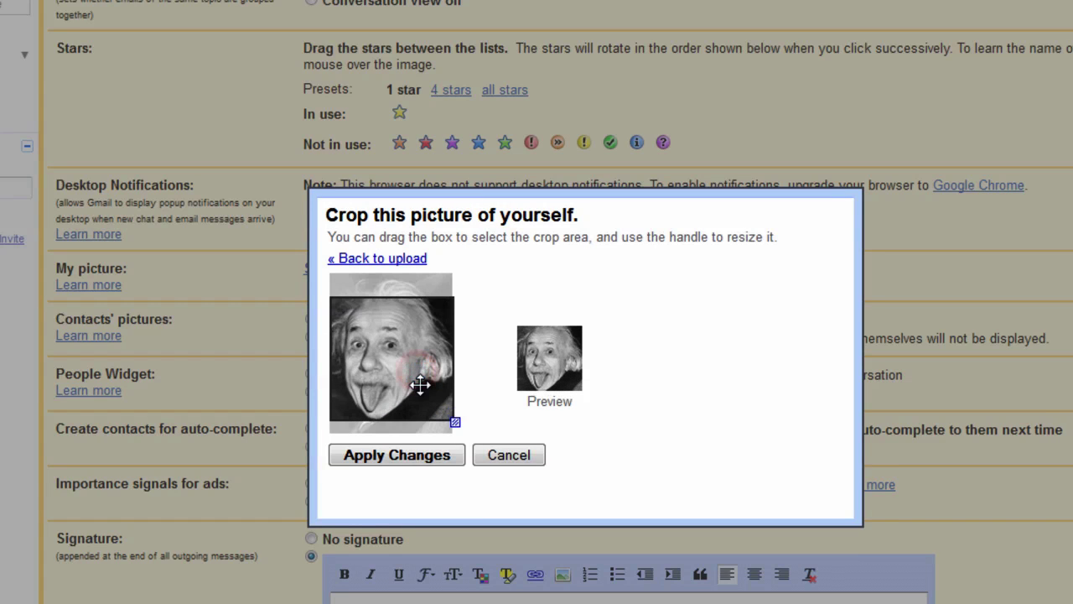
left_click(412, 455)
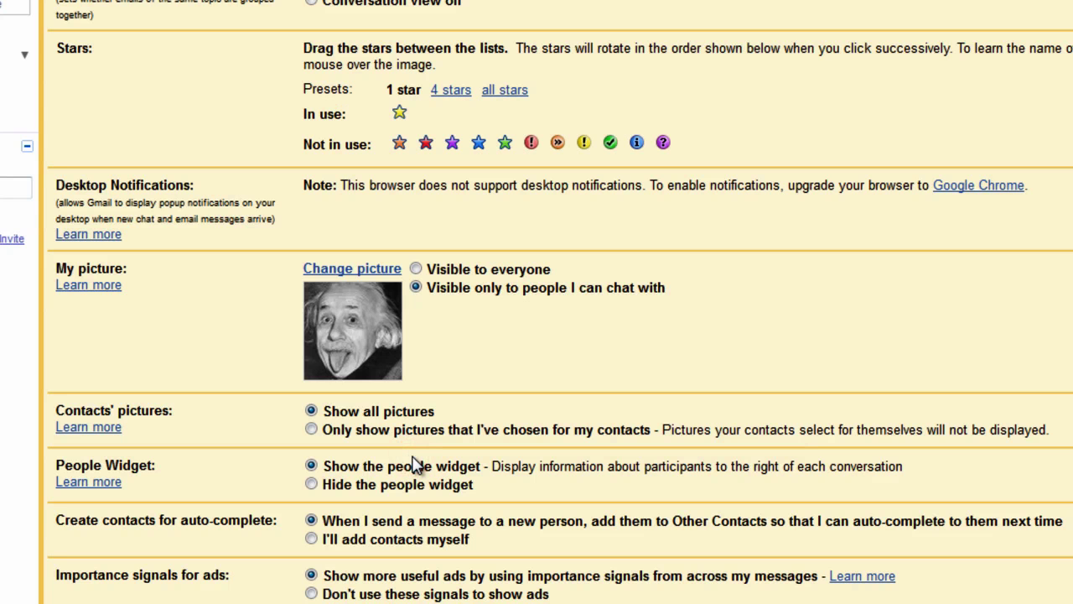
Enter the sender's name and address as the signature and save the settings
scroll(417, 466, "down", 5)
left_click(503, 388)
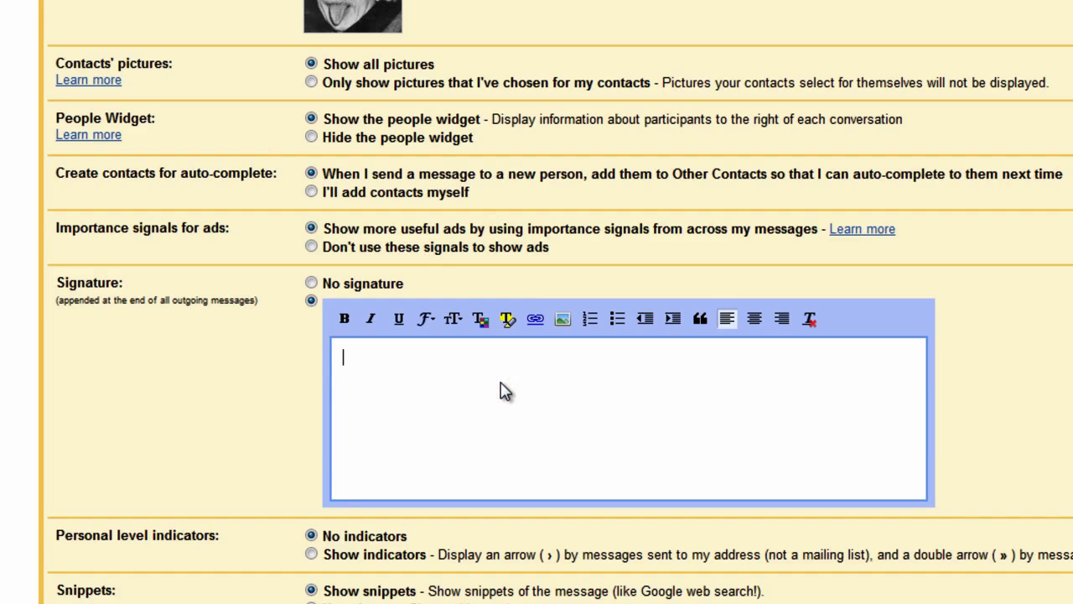
type("Forward IT User")
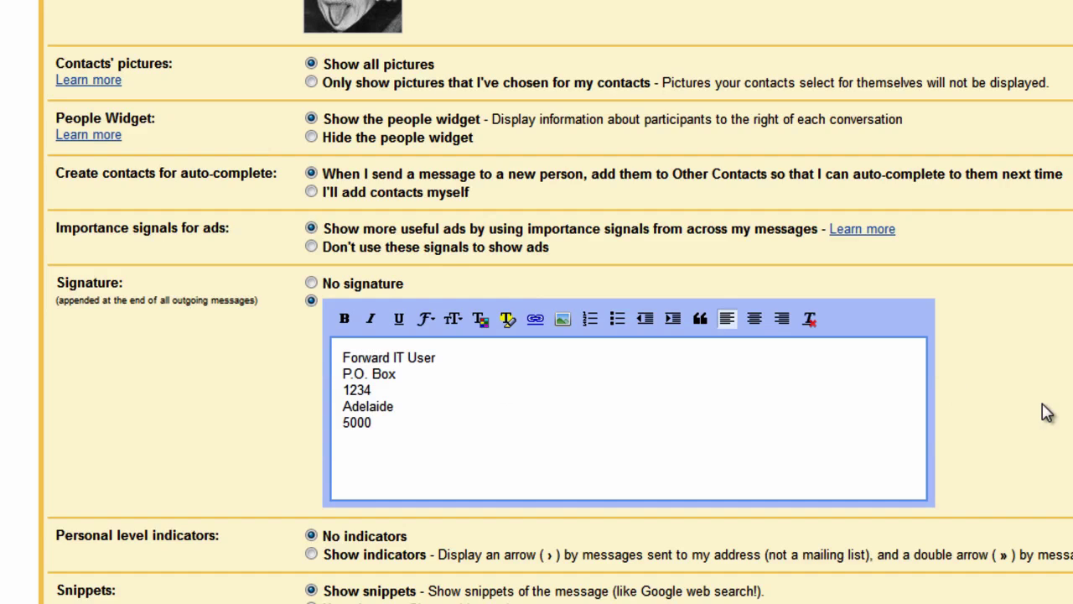
scroll(1046, 412, "down", 3)
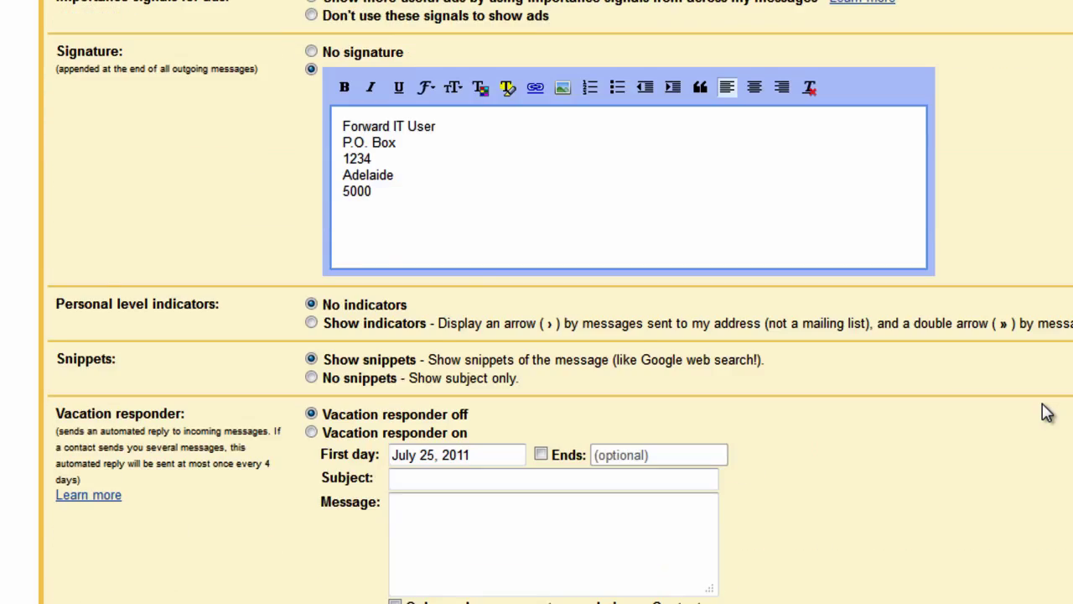
scroll(1047, 412, "down", 2)
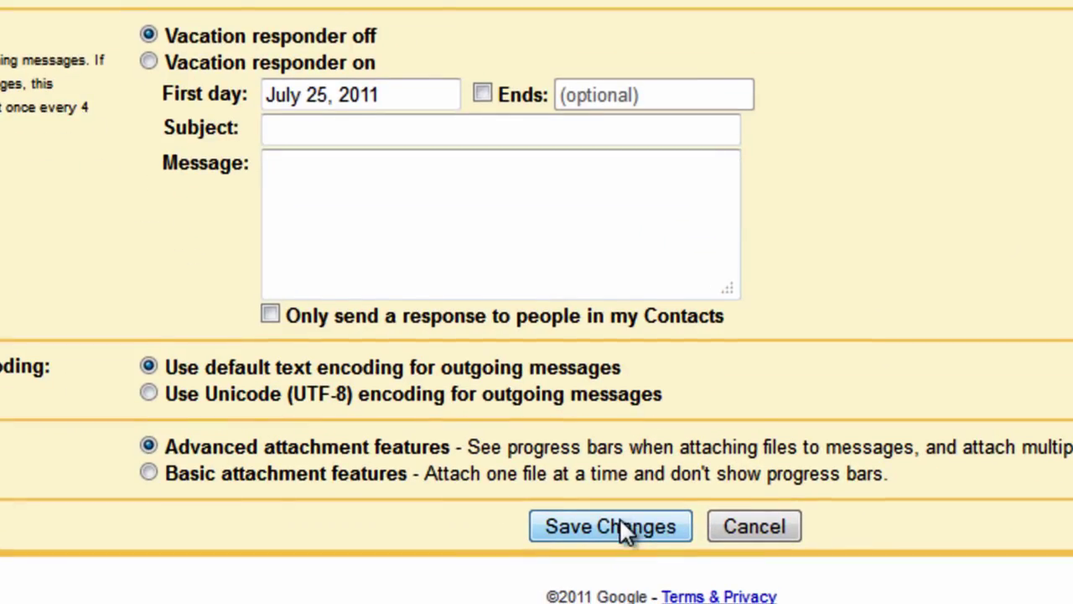
left_click(621, 525)
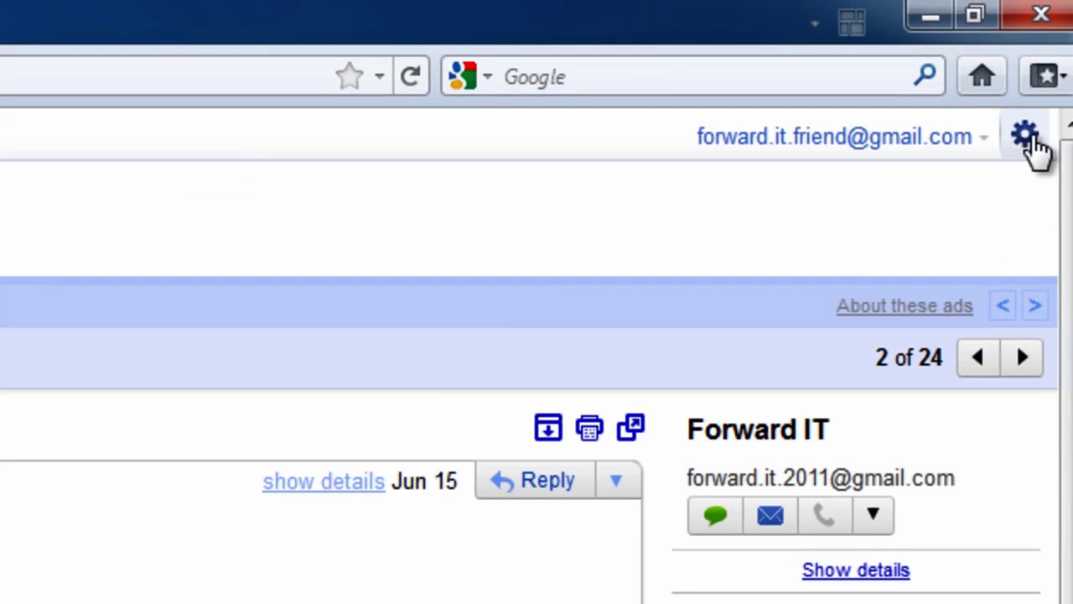
Show the gear dropdown with Mail settings and Mail help
left_click(1026, 136)
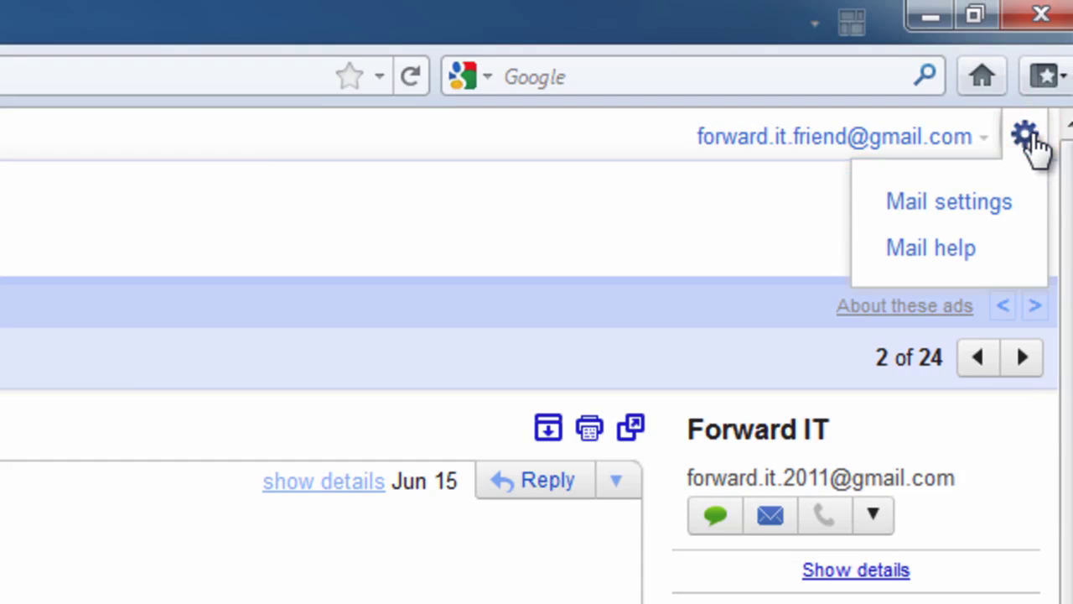